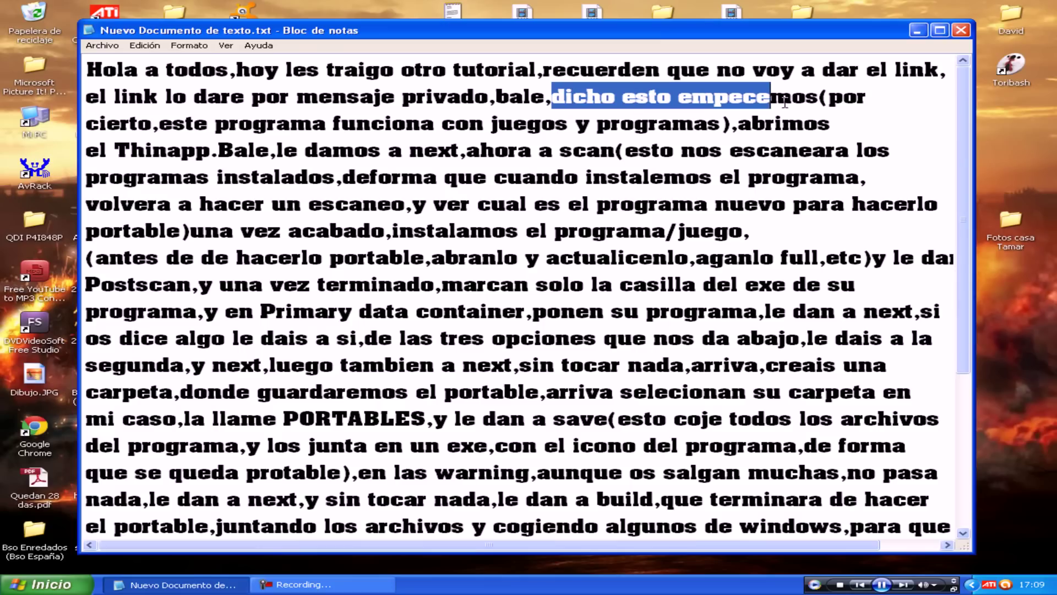
Highlight the introductory notes phrase by phrase, through "abrimos el Thinapp".
left_click_drag(85, 125, 739, 122)
double_click(747, 121)
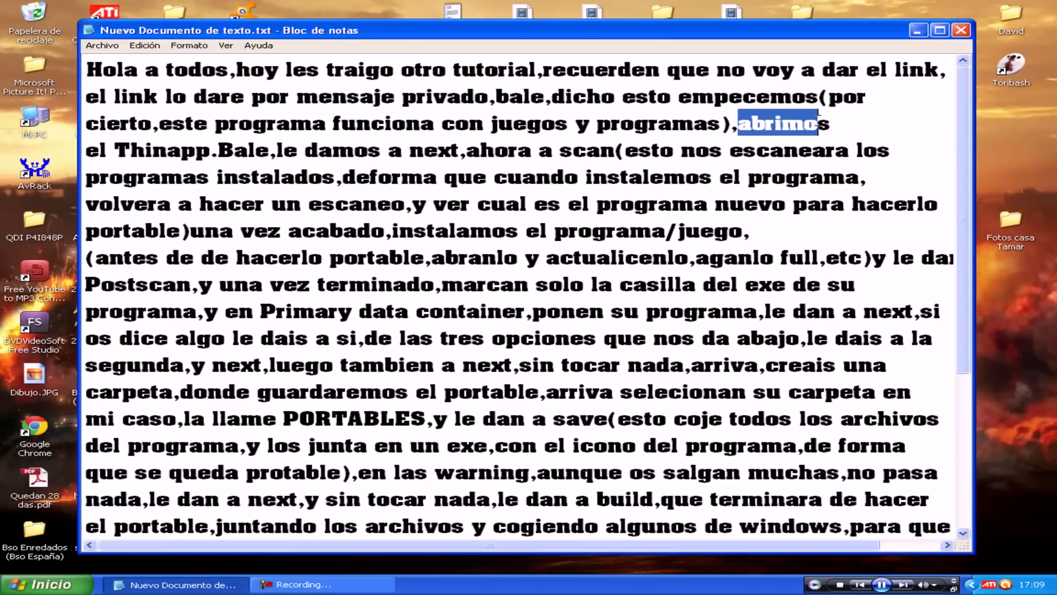
left_click_drag(85, 150, 210, 150)
Launch ThinApp Setup Capture from the VMware program group.
left_click(22, 582)
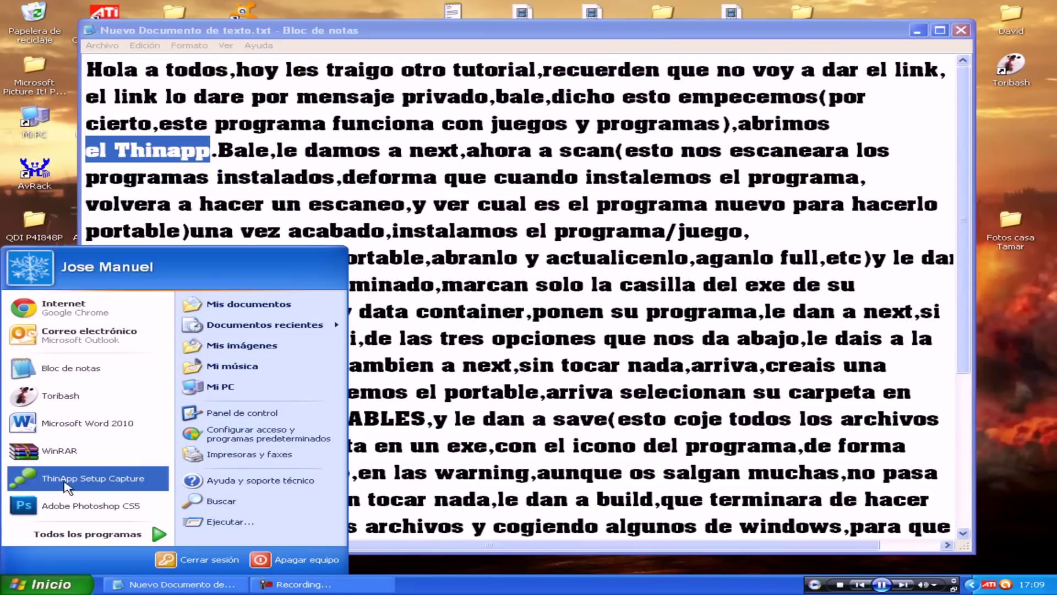
left_click(122, 543)
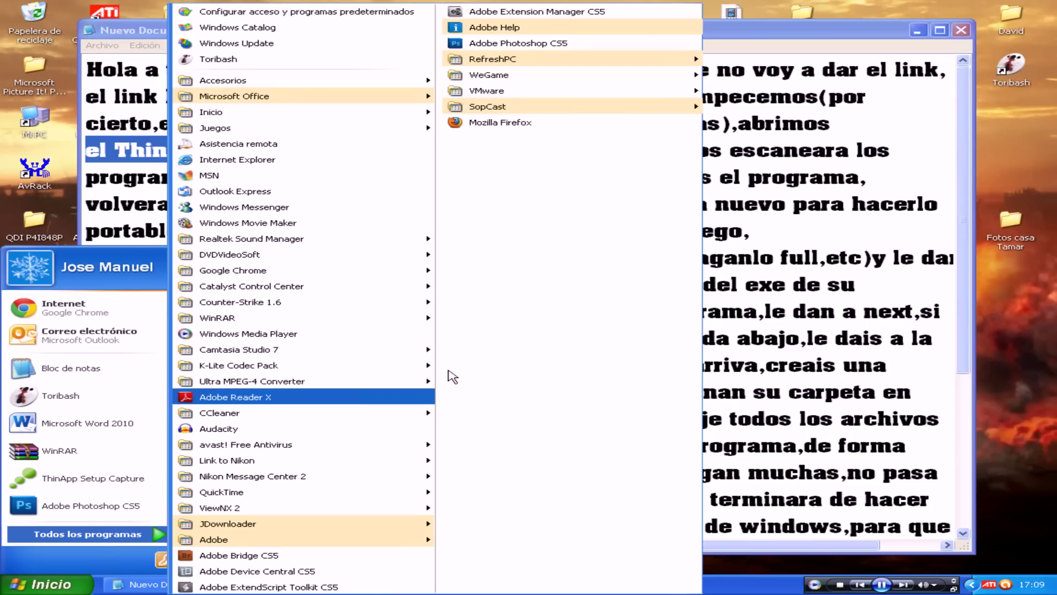
mouse_move(507, 98)
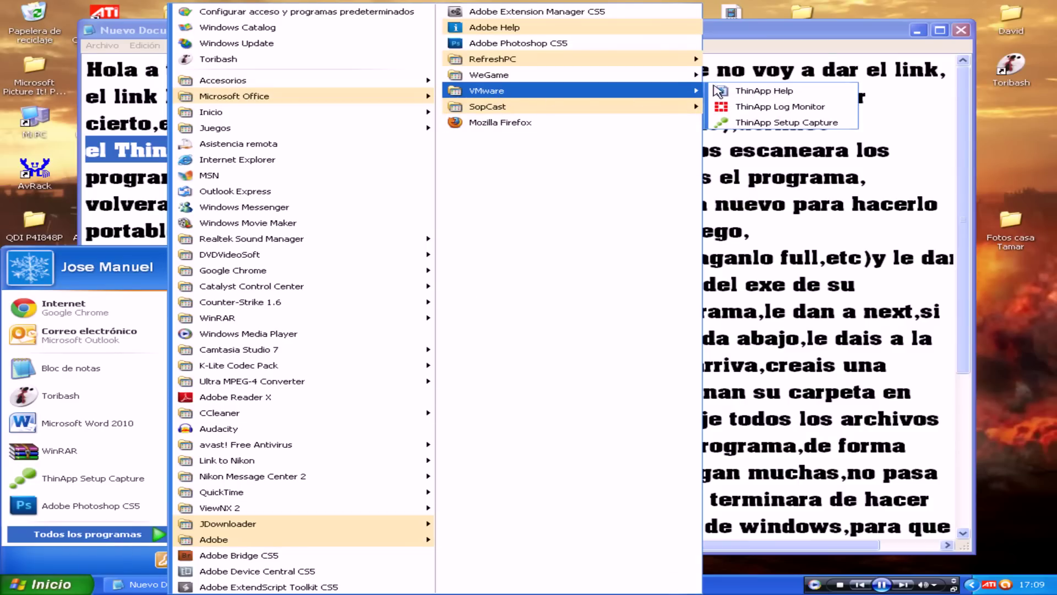
left_click(796, 123)
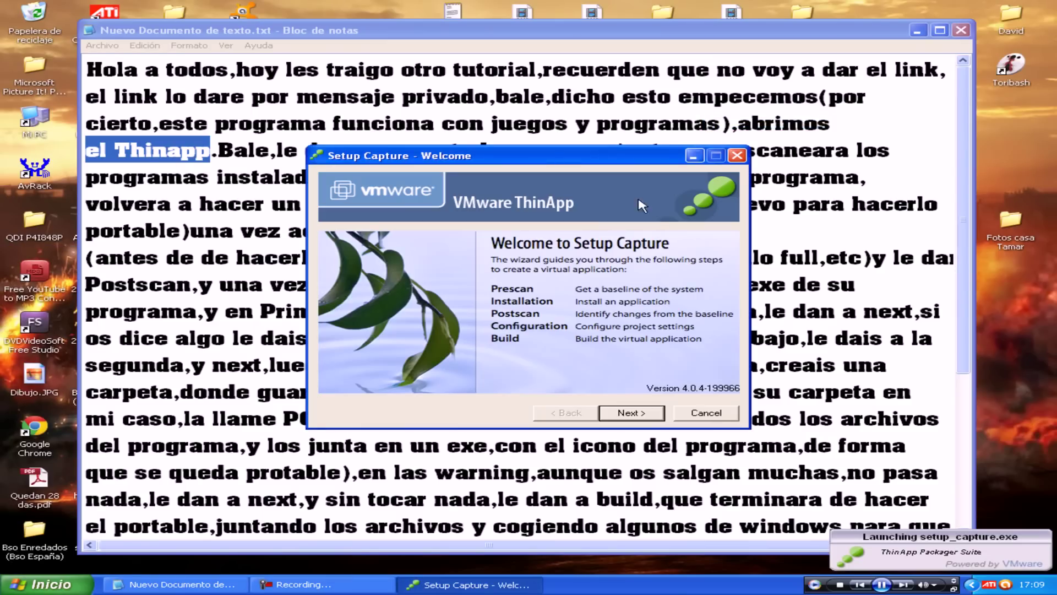
Highlight "Bale,le damos a next" in the notes and advance the Setup Capture wizard to the prescan page.
left_click(413, 41)
left_click_drag(218, 154, 463, 155)
left_click(534, 582)
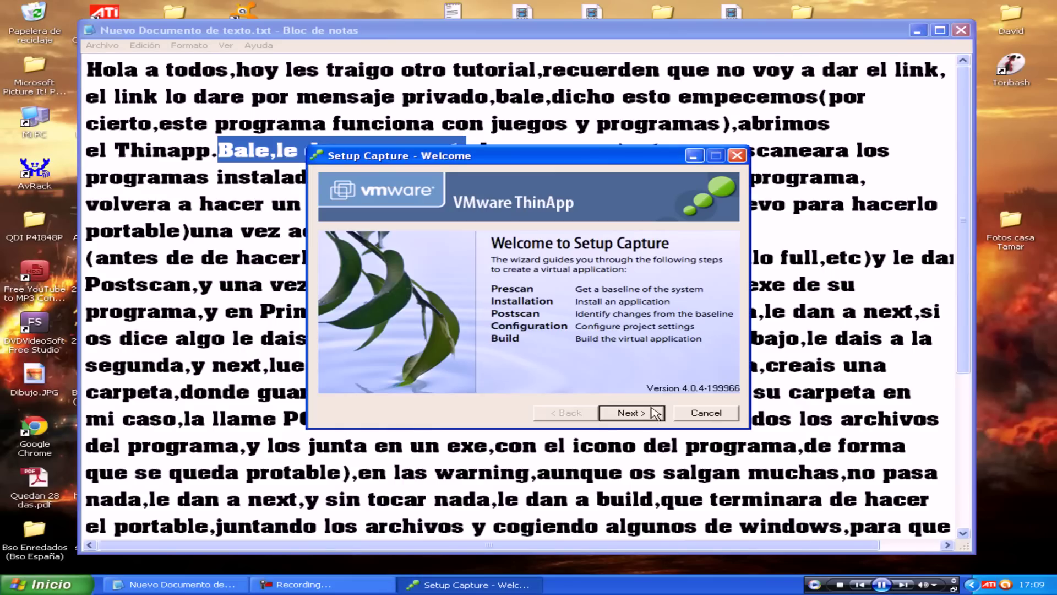
left_click(631, 412)
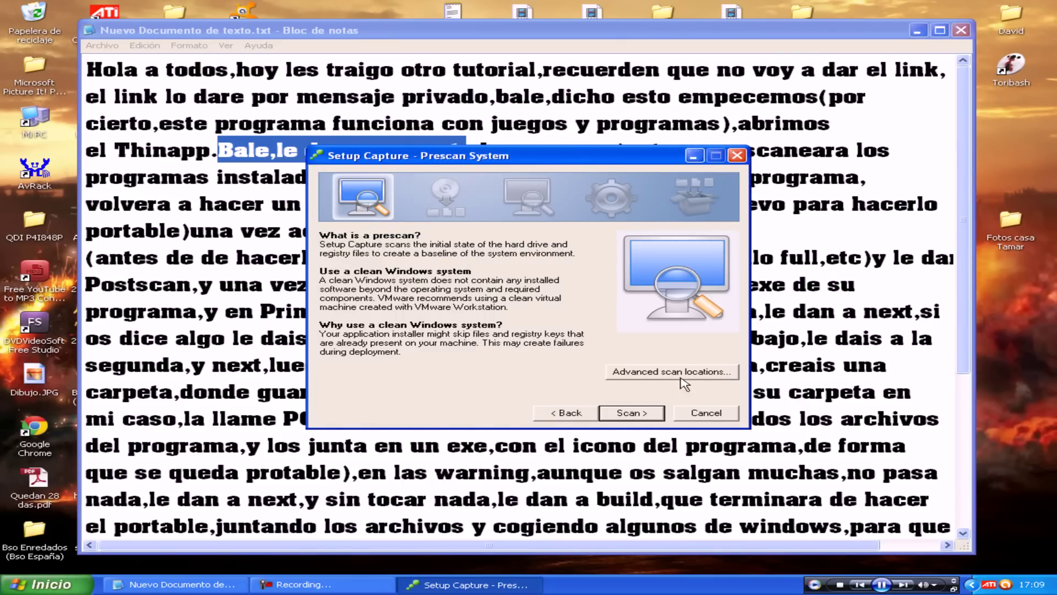
Highlight the notes' explanation of the scan line by line and start the prescan of the system.
left_click(809, 249)
left_click_drag(467, 150, 891, 152)
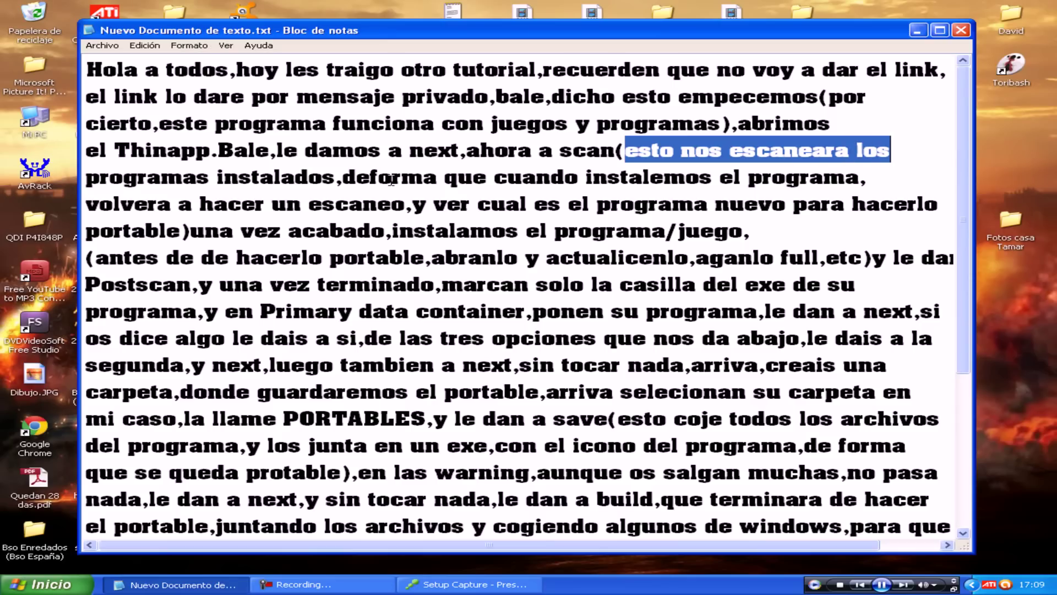
left_click_drag(87, 178, 874, 177)
left_click(344, 178)
left_click_drag(101, 204, 941, 210)
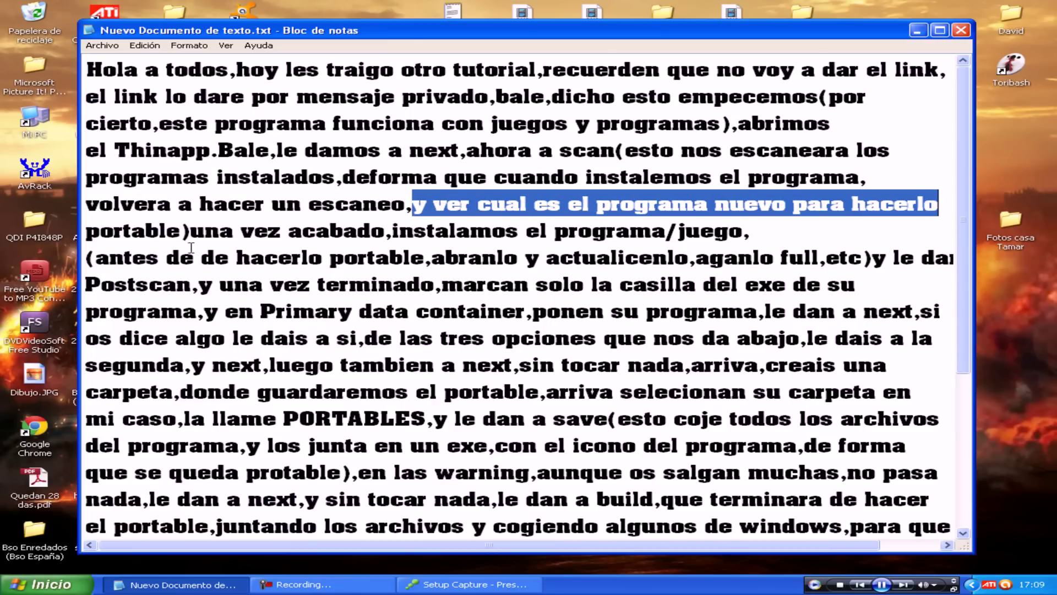
left_click_drag(86, 230, 180, 231)
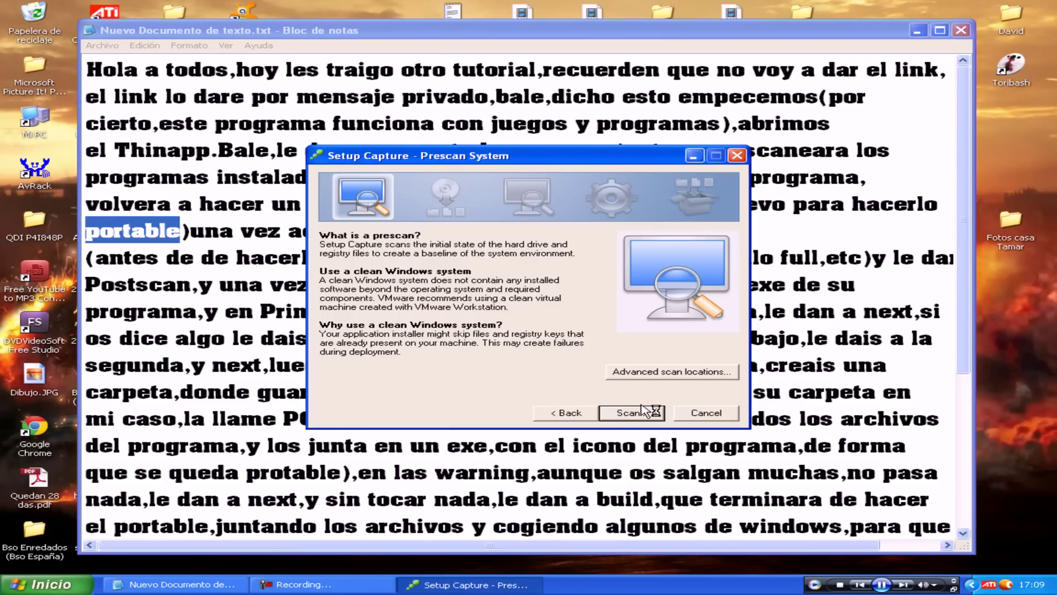
left_click(657, 412)
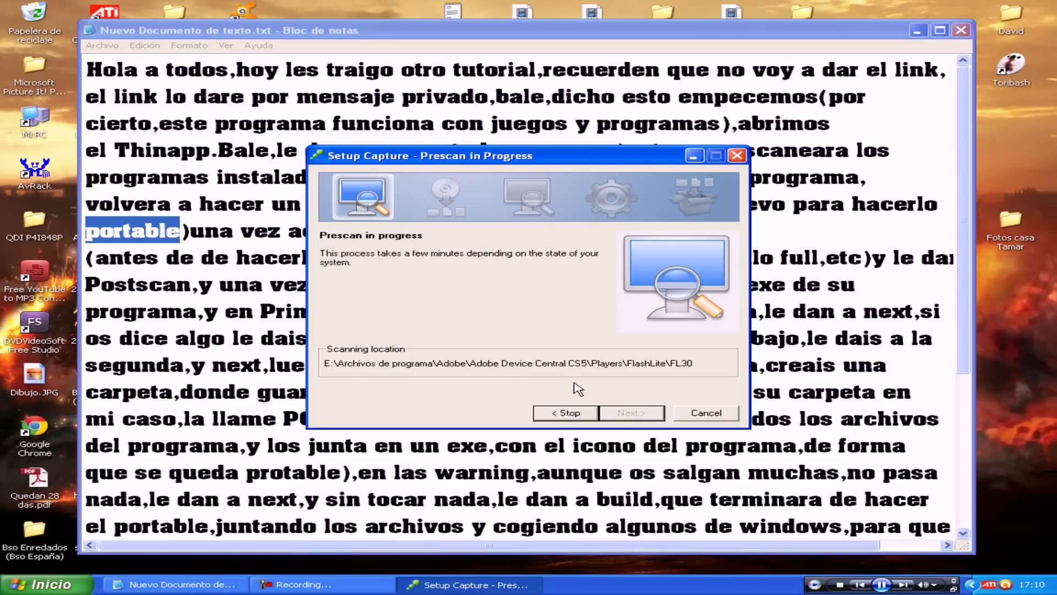
left_click(838, 312)
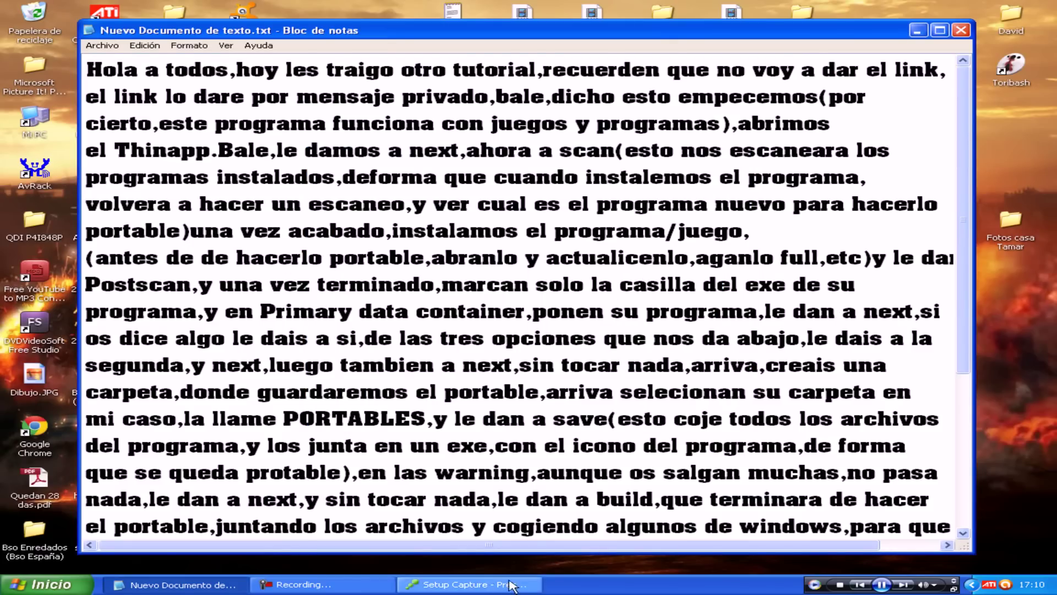
left_click(330, 585)
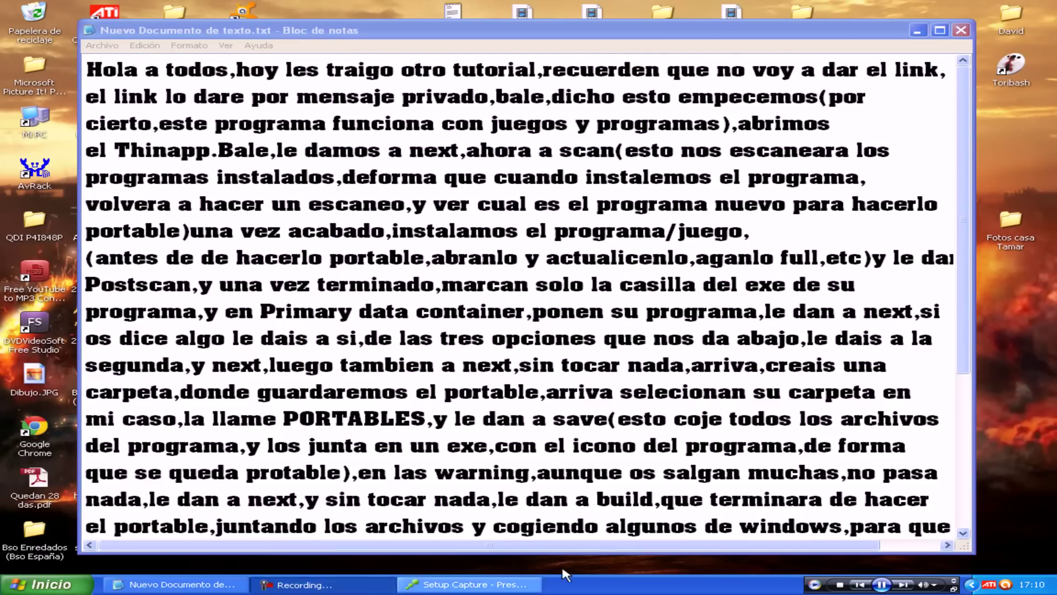
left_click(961, 523)
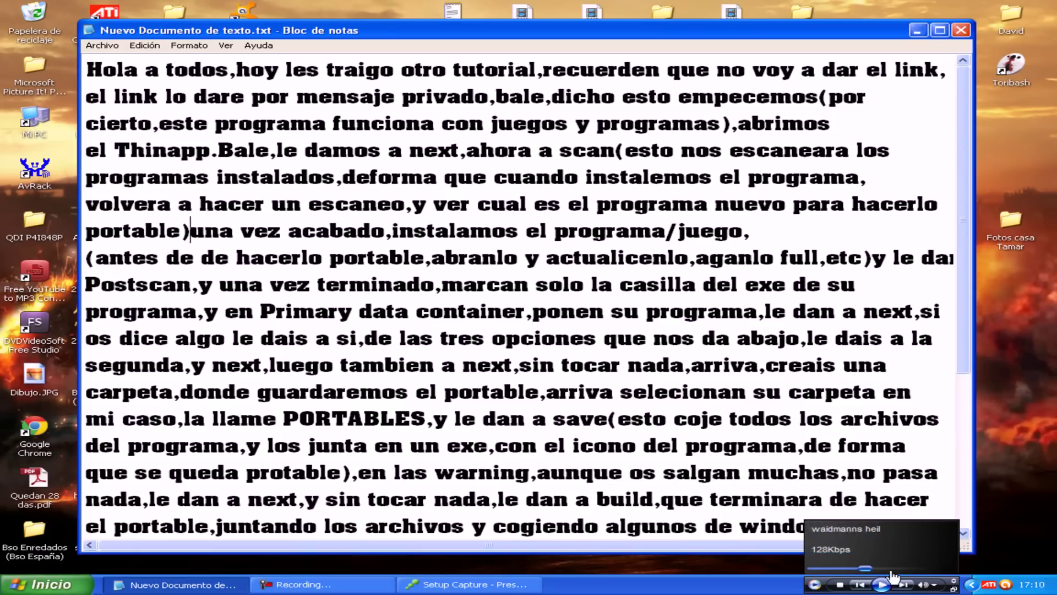
key("F9")
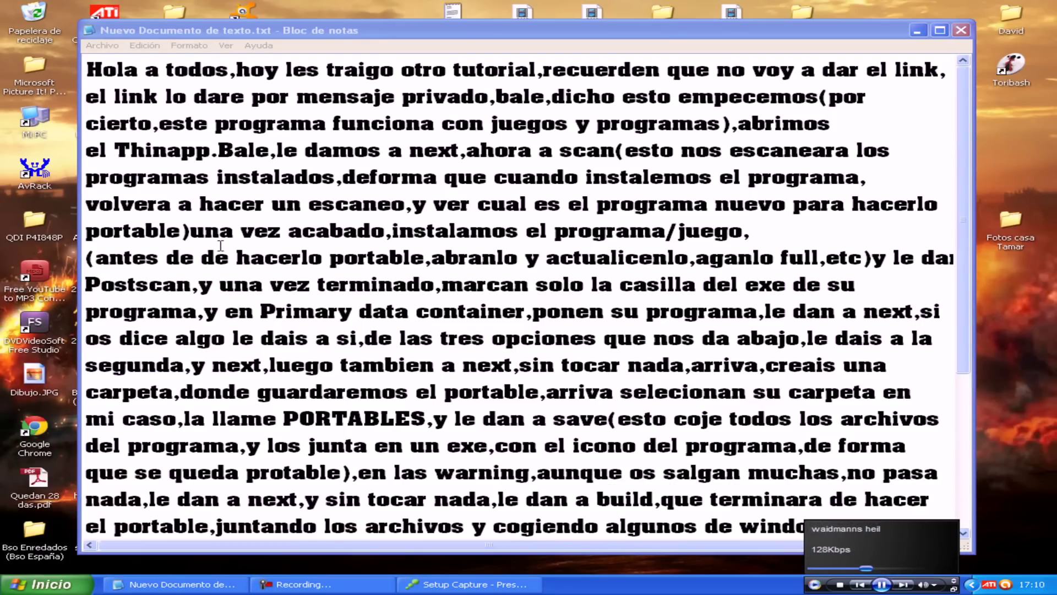
left_click(298, 284)
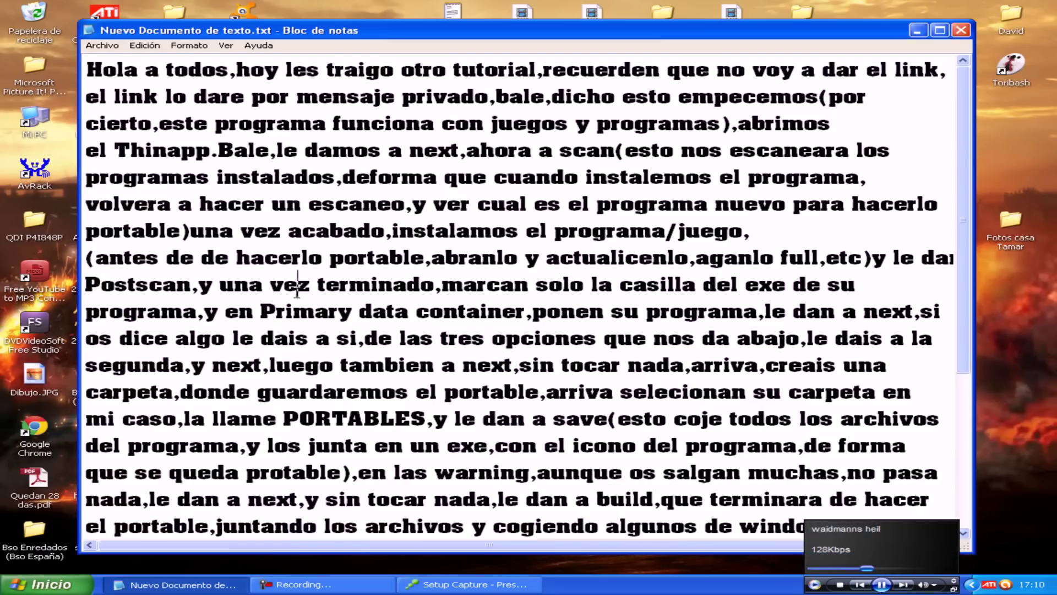
left_click(484, 584)
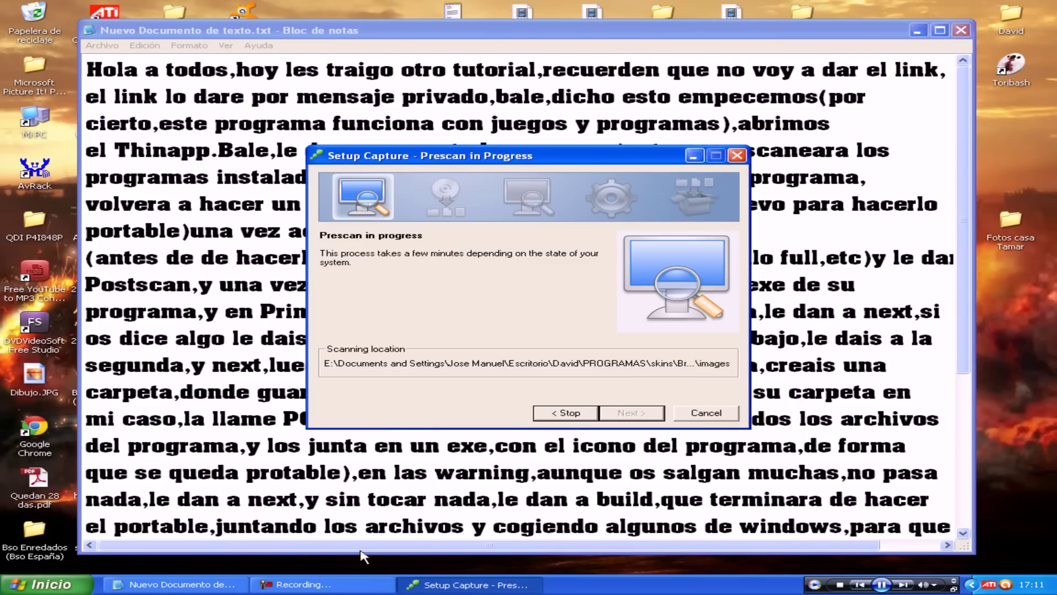
left_click(325, 584)
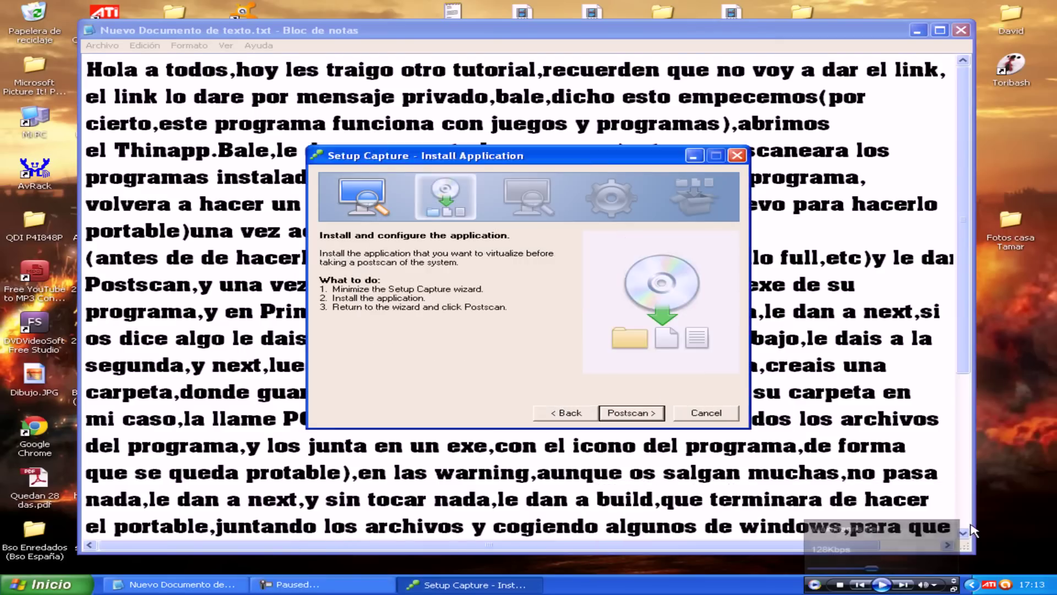
left_click(963, 534)
left_click(468, 584)
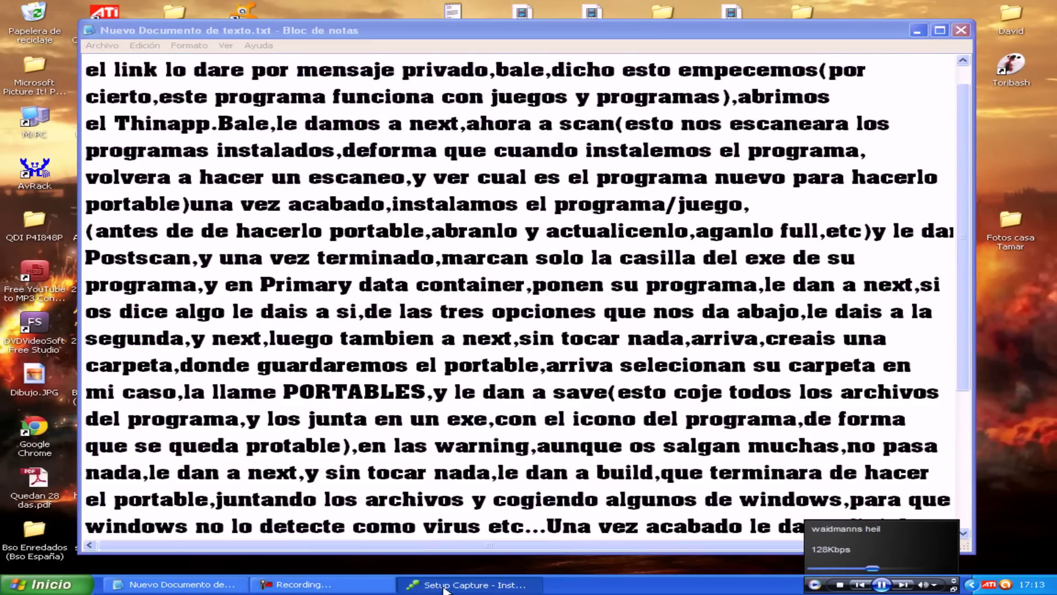
Highlight the note about installing the program or game, and minimise the notes and the Setup Capture wizard.
left_click(495, 123)
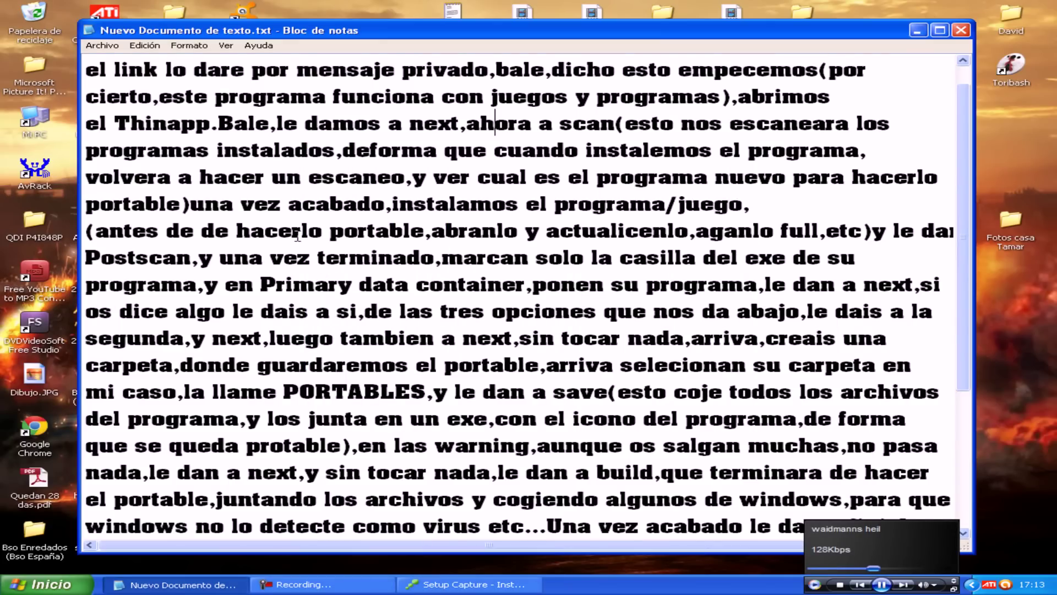
left_click_drag(194, 203, 750, 205)
left_click(493, 583)
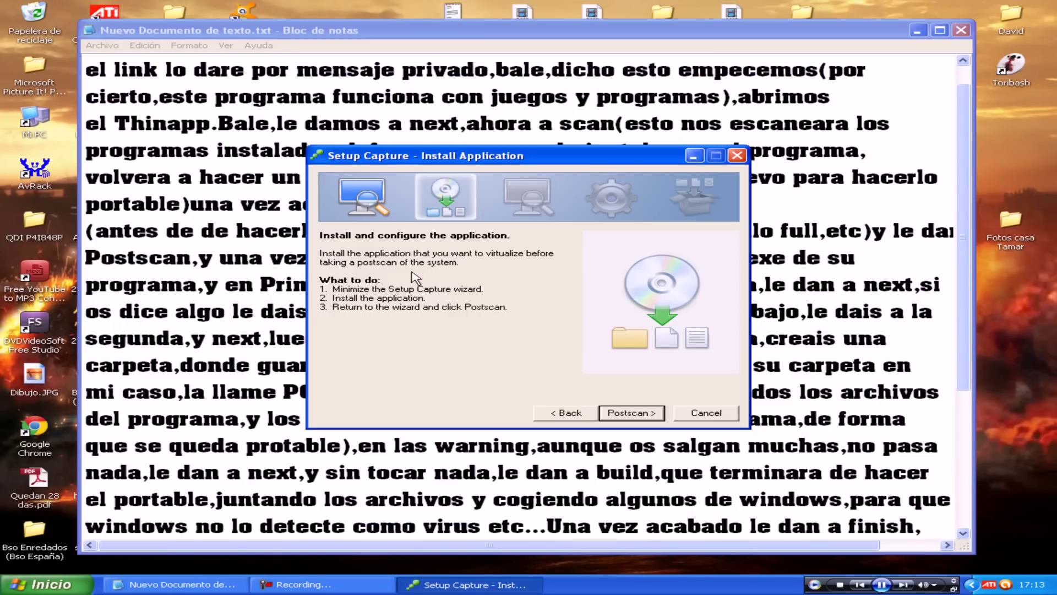
left_click(916, 30)
left_click(693, 156)
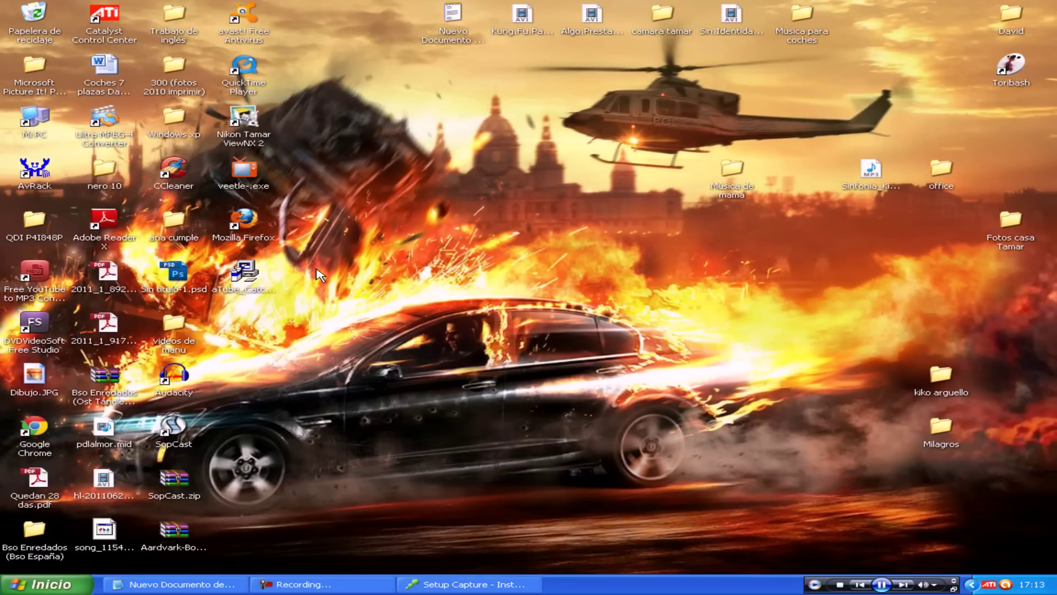
Run the aTube Catcher installer from the desktop, accept the licence agreement and continue to the install location page.
double_click(239, 275)
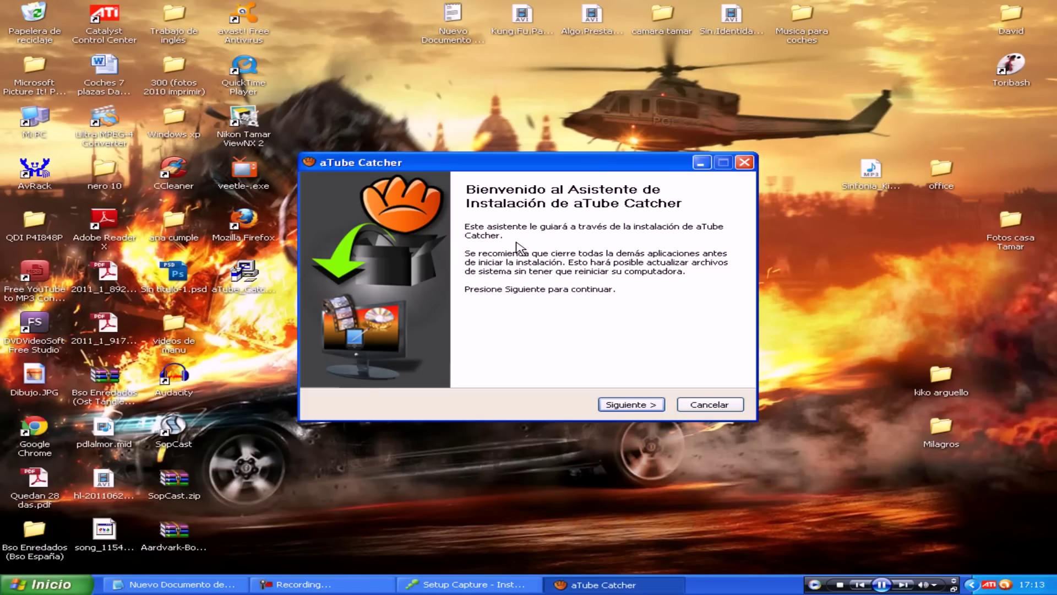
left_click(618, 402)
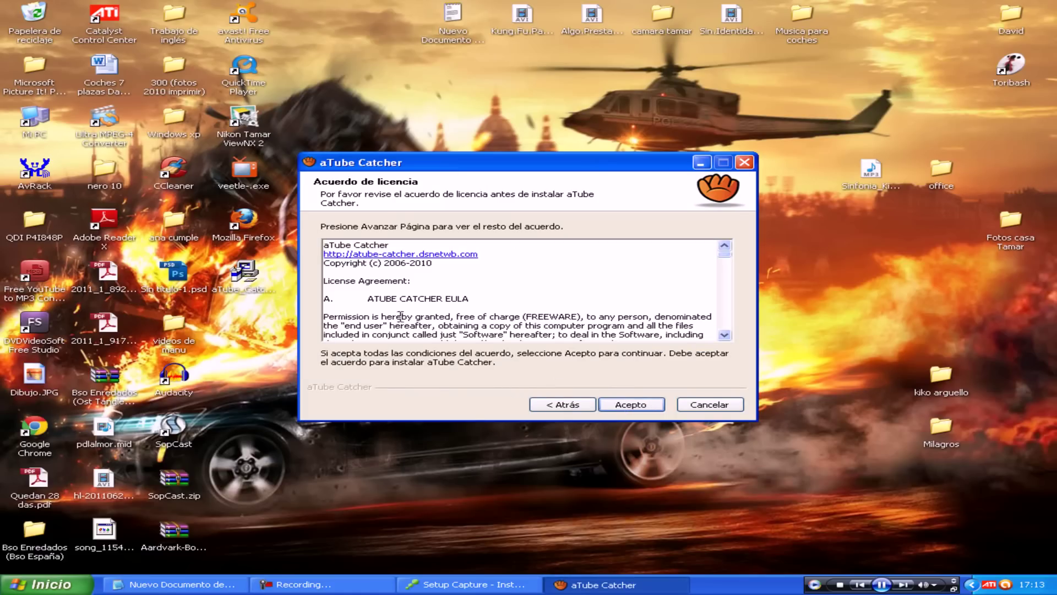
left_click(631, 405)
left_click(472, 284)
left_click(472, 273)
left_click(622, 407)
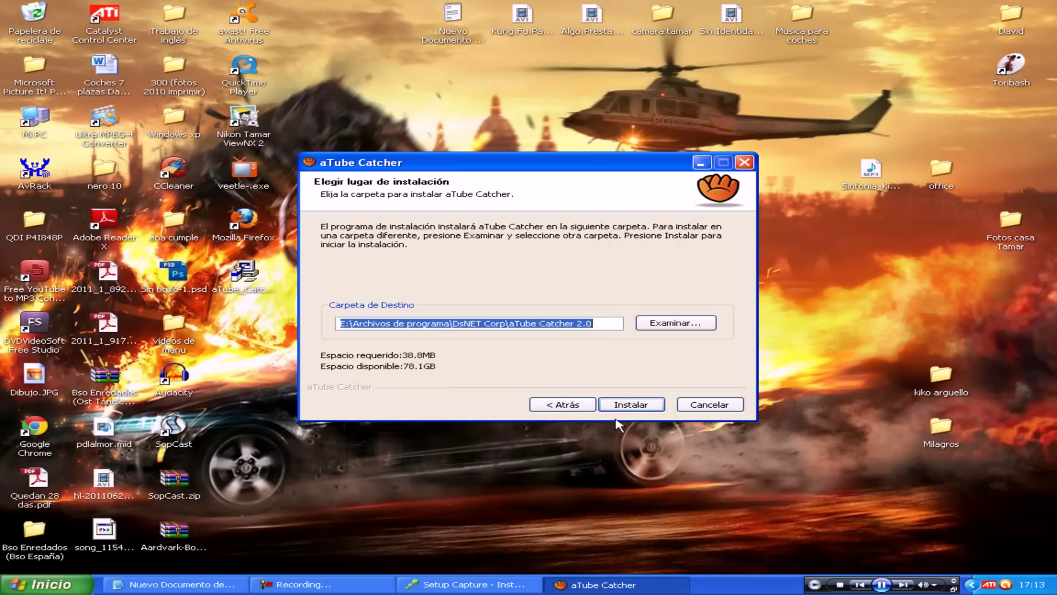
Remove the DsNET Corp folder from the destination path, leaving E:\Archivos de programa\aTube Catcher 2.0, and start the installation.
left_click(515, 318)
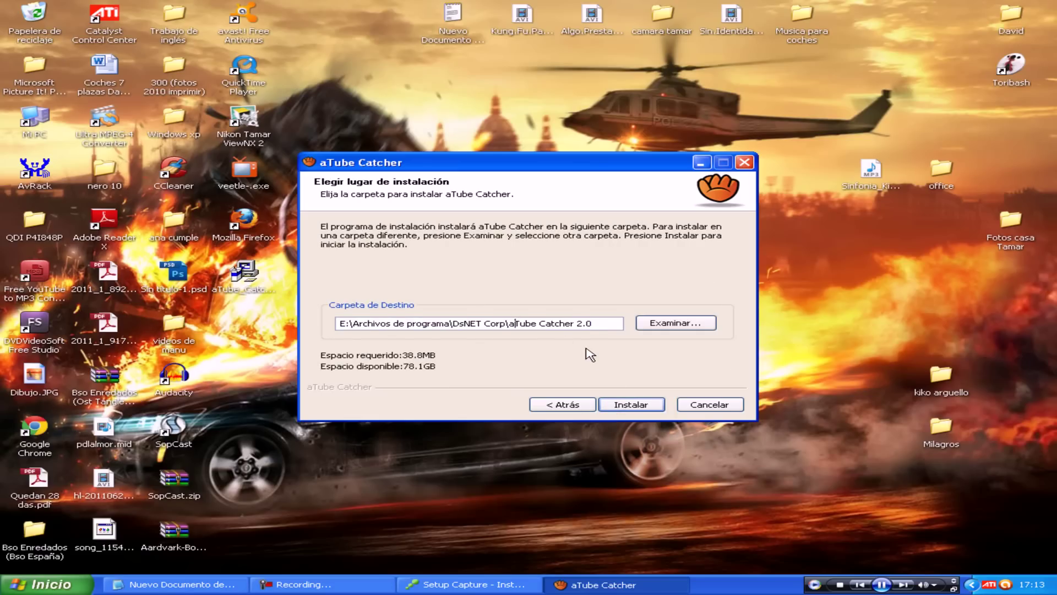
key("BackSpace")
key("BackSpace")
key("BackSpace")
key("BackSpace")
key("BackSpace")
key("BackSpace")
key("BackSpace")
key("BackSpace")
key("BackSpace")
key("BackSpace")
key("BackSpace")
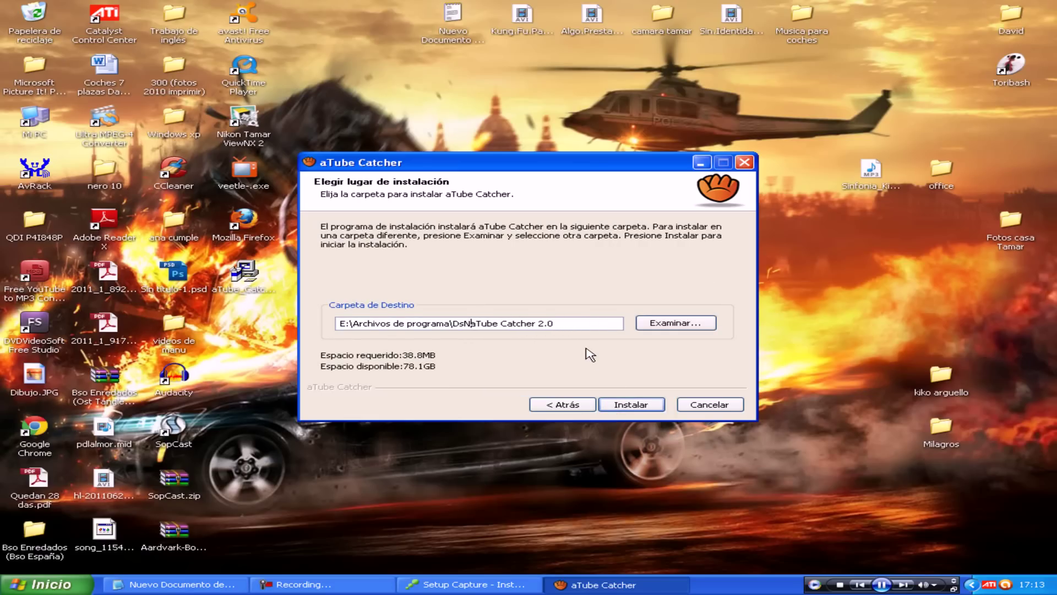
left_click(627, 404)
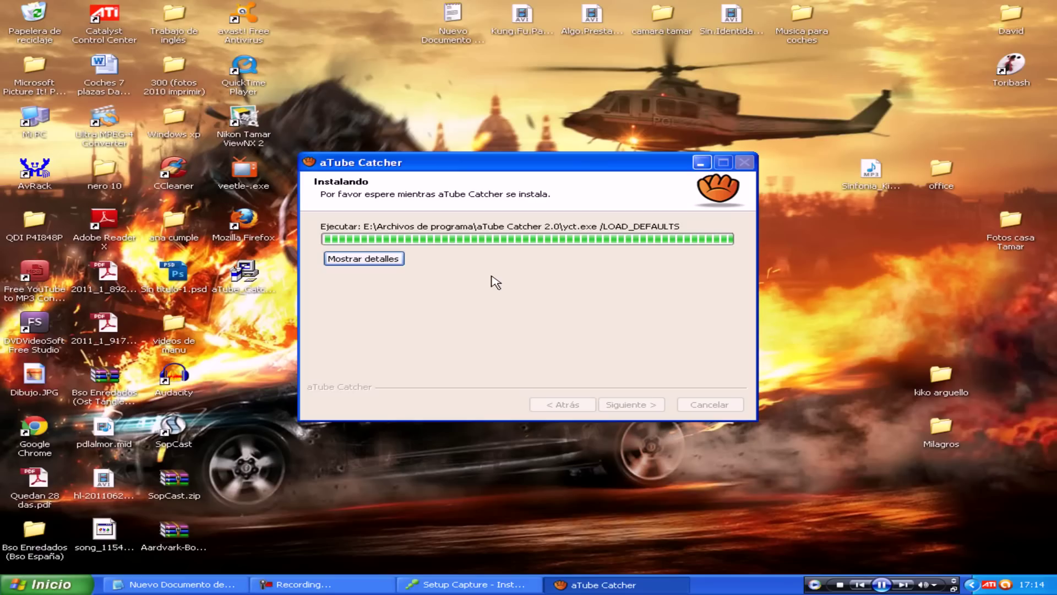
Complete the remaining pages of the aTube Catcher installer.
left_click(539, 309)
left_click(436, 384)
left_click(619, 310)
left_click(493, 334)
left_click(487, 278)
left_click(627, 403)
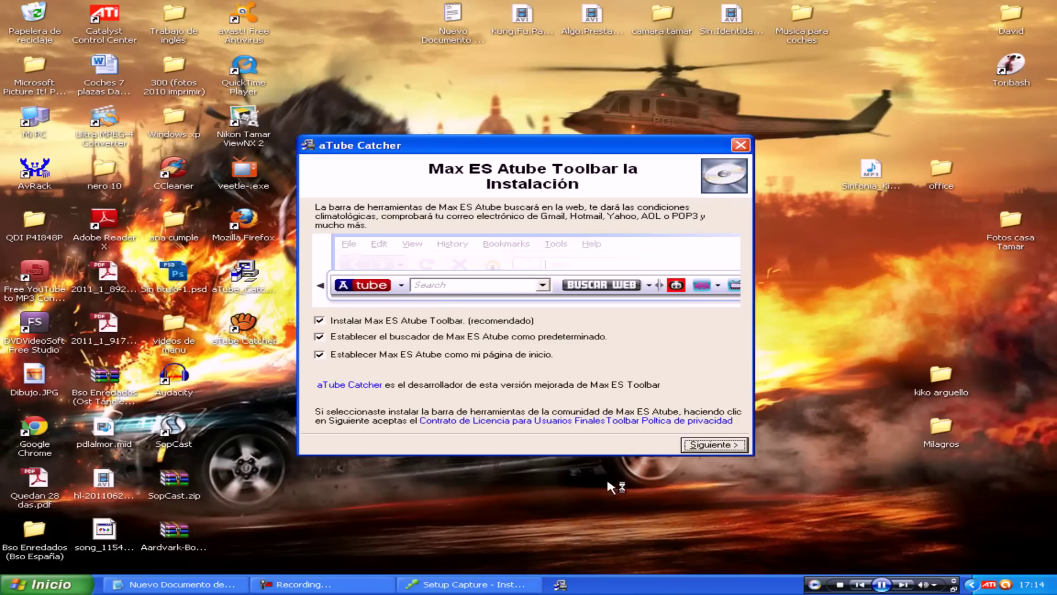
Opt out of installing the Max ES Atube Toolbar, closing the browser page that opens, and continue.
left_click(320, 322)
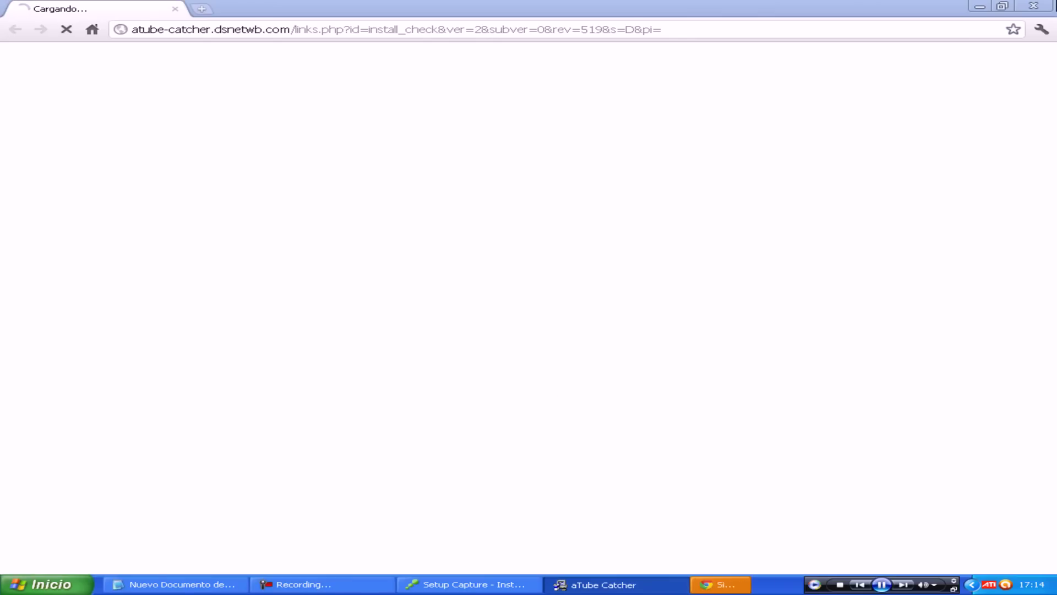
key("alt+F4")
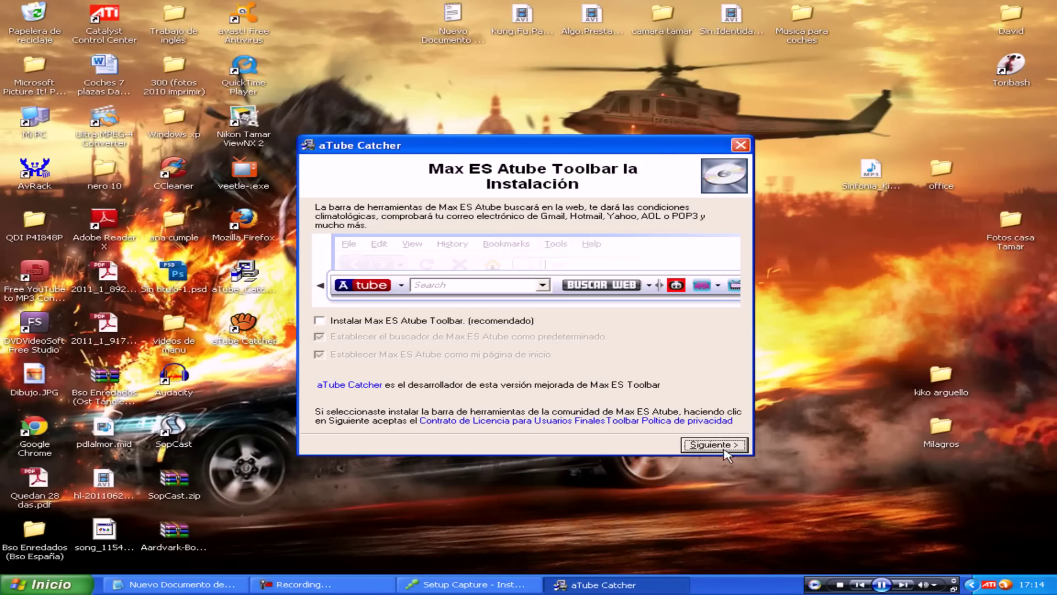
left_click(724, 449)
Move the aTube Catcher shortcut to the middle of the desktop, and highlight the note about opening and updating the program first.
left_click_drag(245, 330, 454, 330)
left_click(468, 583)
left_click(495, 583)
left_click(174, 584)
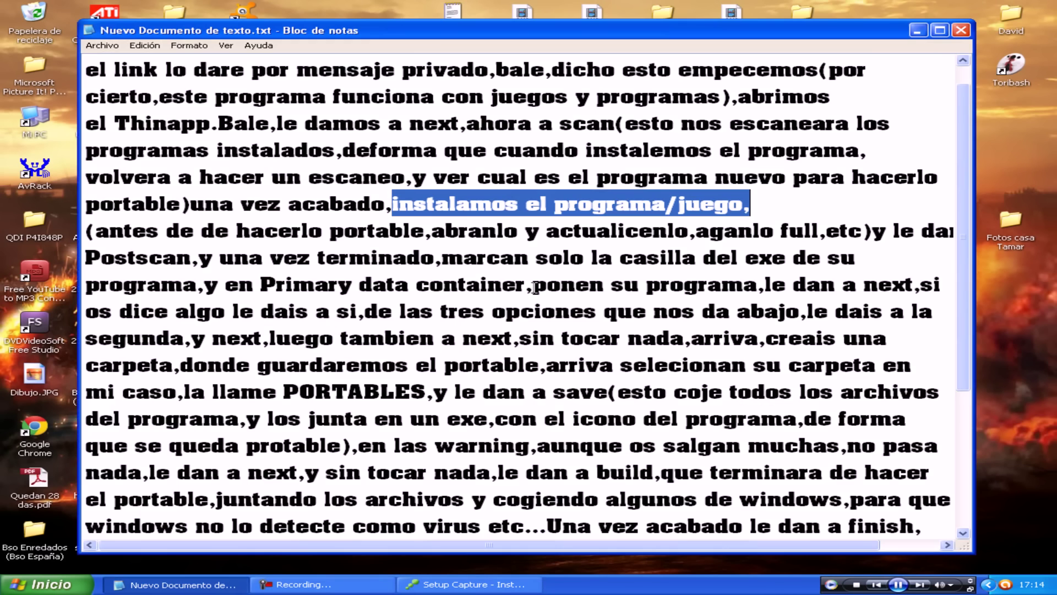
left_click_drag(98, 235, 868, 236)
key("super+d")
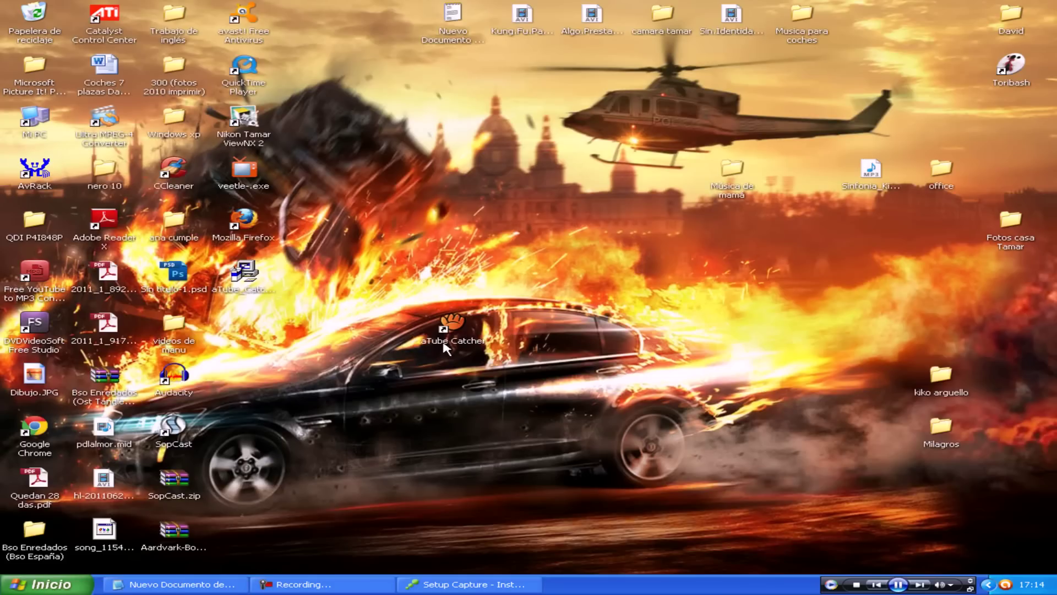
Launch aTube Catcher and accept the offer to download update 2.3.570.
double_click(454, 325)
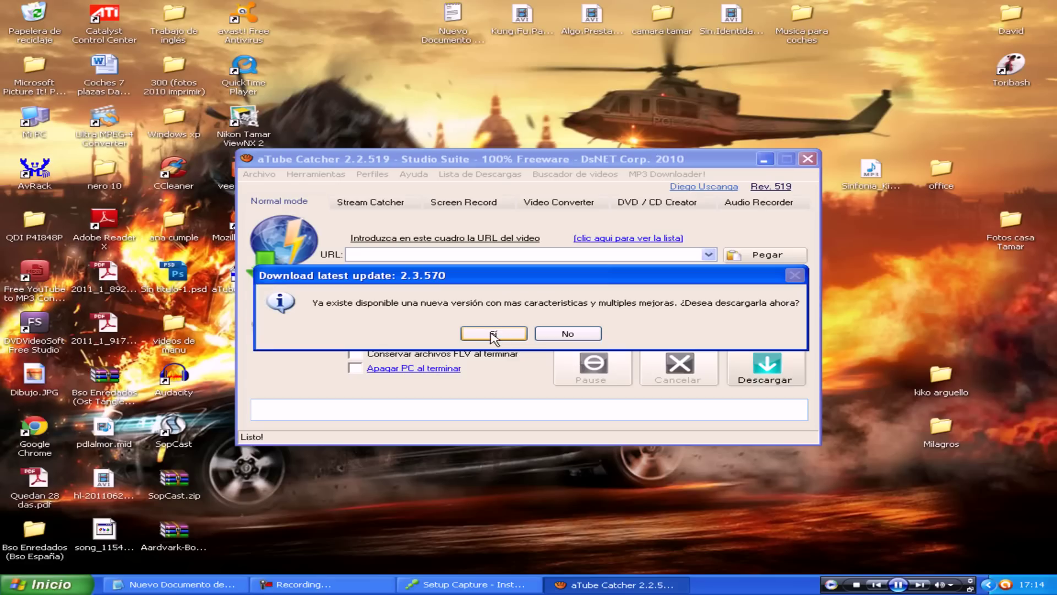
left_click(569, 335)
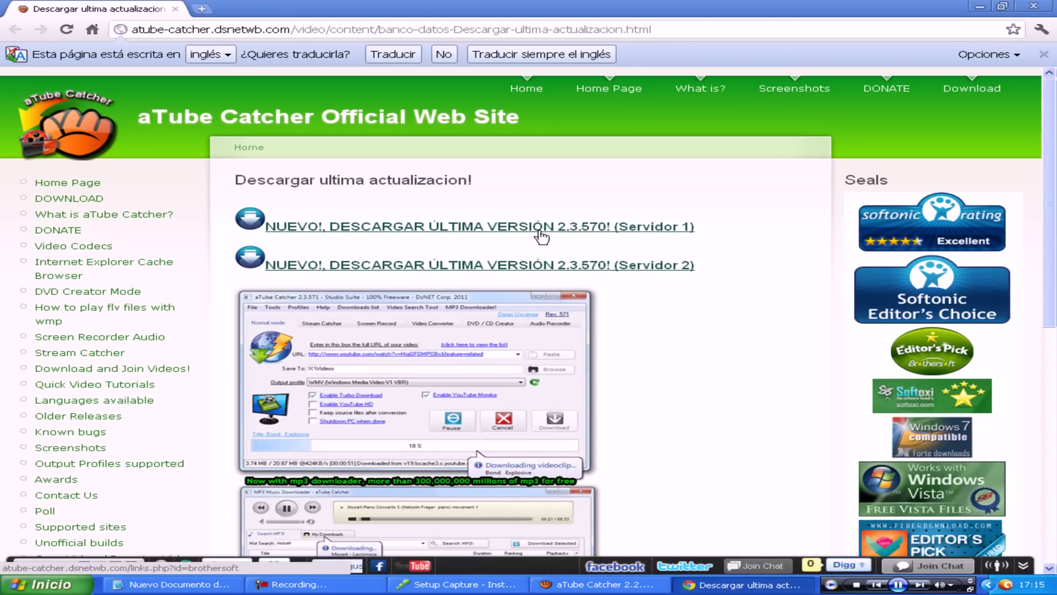
Download aTube Catcher 2.3.570 from Servidor 1, saving aTube_Catcher.exe to the desktop.
left_click(558, 229)
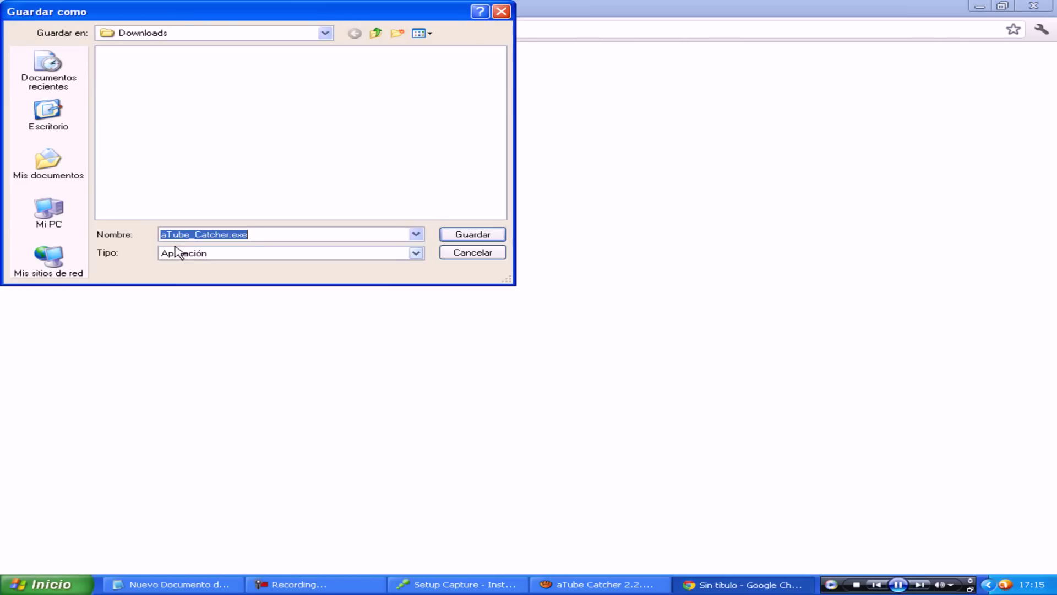
left_click(25, 113)
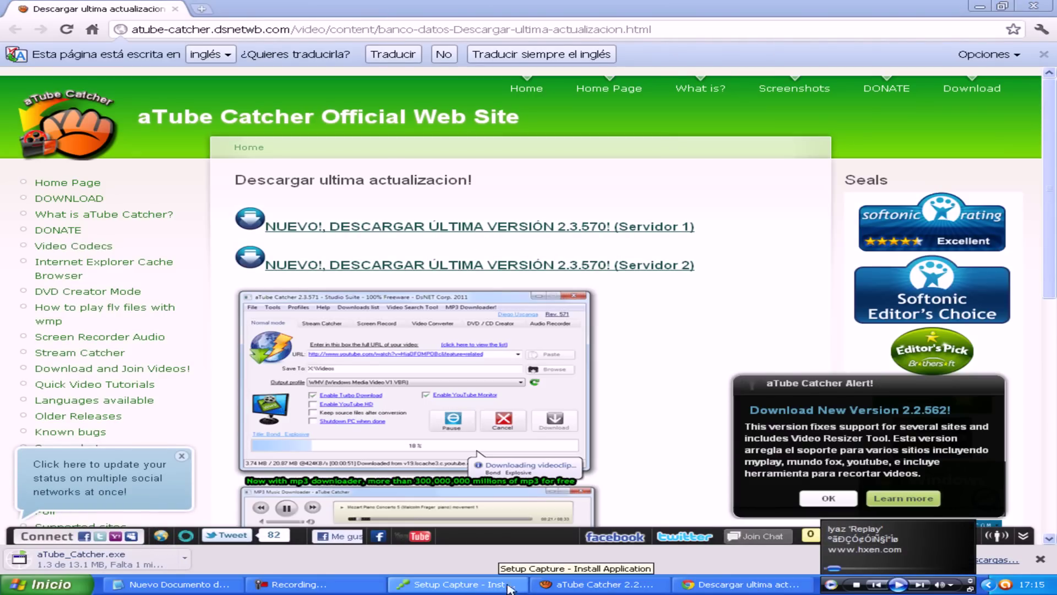
left_click(366, 586)
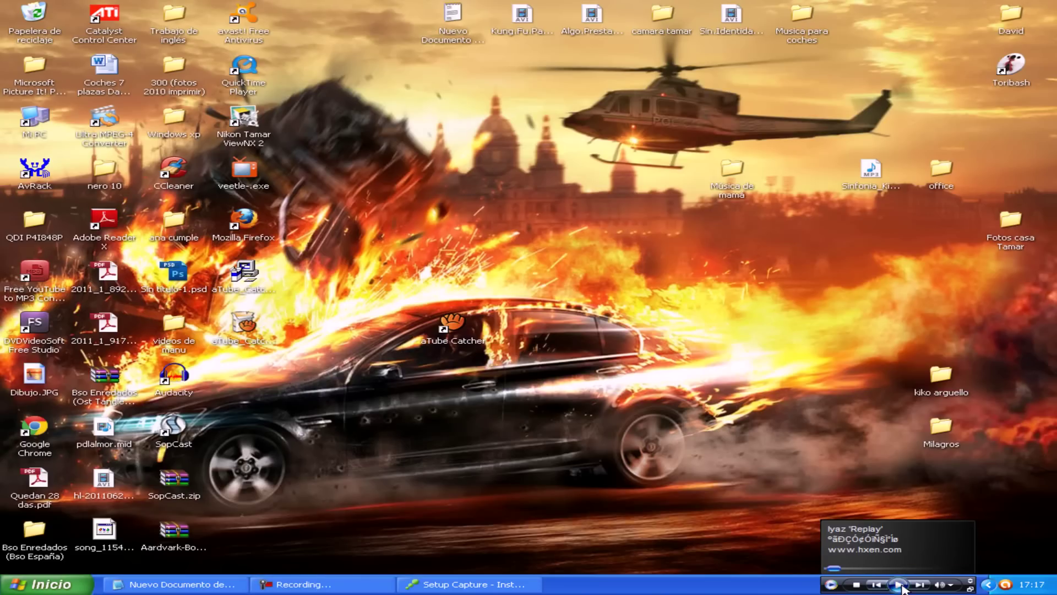
Resume the background music, run the downloaded aTube_Catcher.exe from the desktop and accept the installer's license agreement.
left_click(898, 585)
left_click_drag(255, 337, 392, 387)
double_click(385, 378)
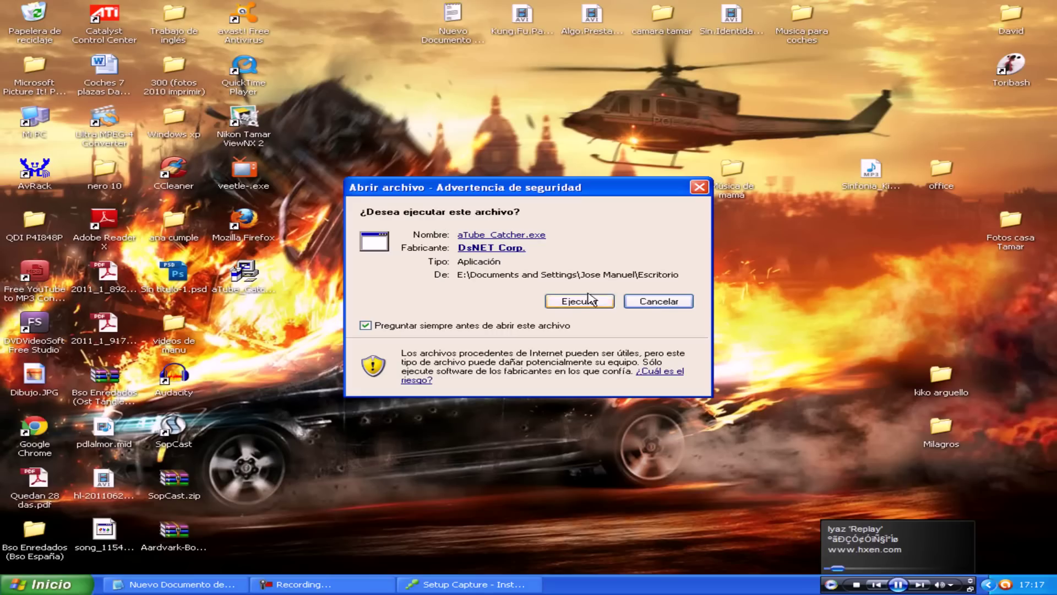
left_click(599, 300)
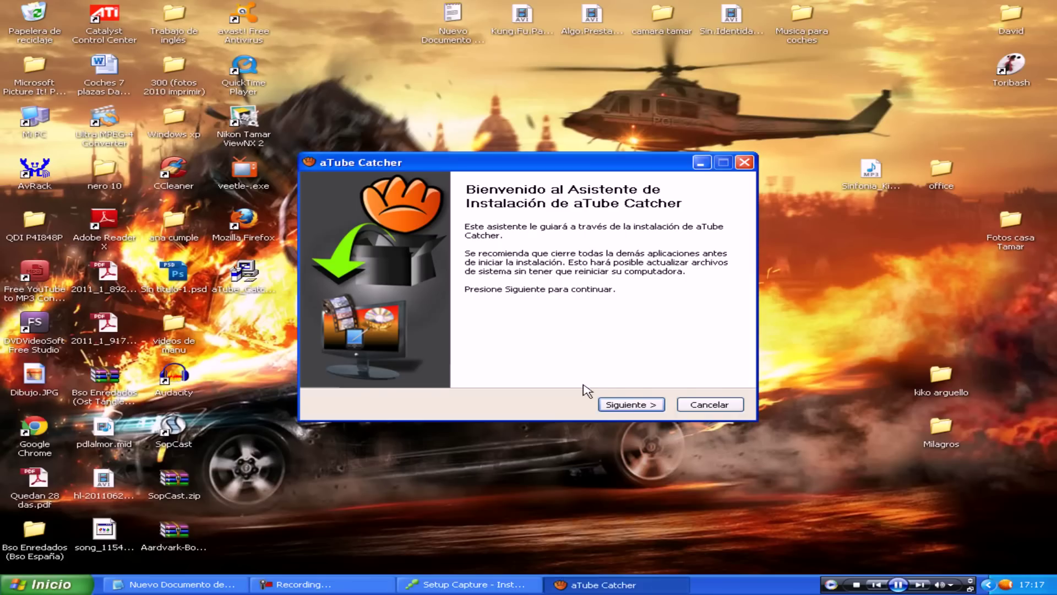
left_click(621, 405)
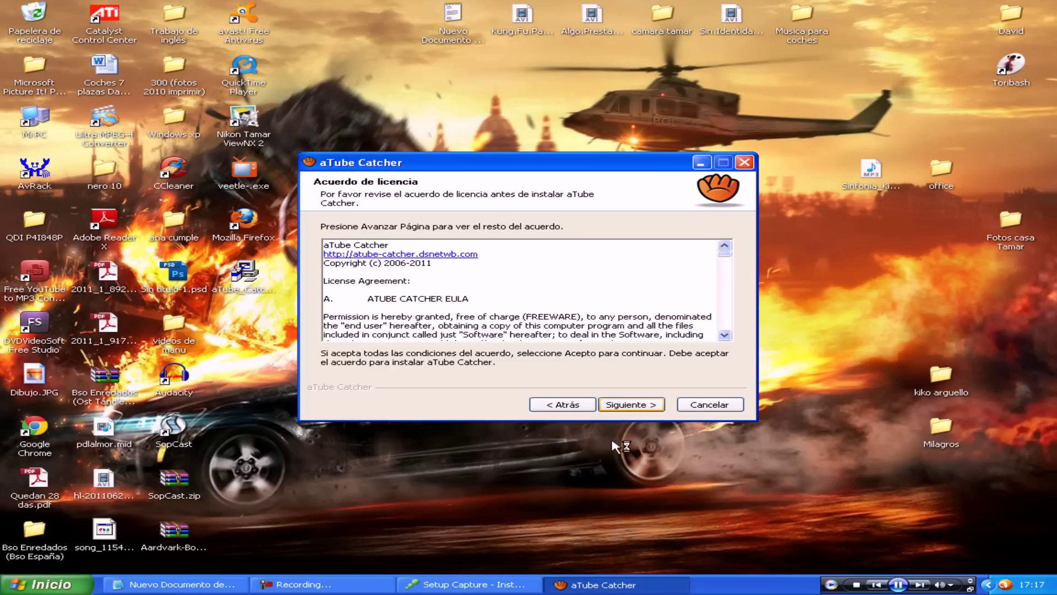
left_click(598, 404)
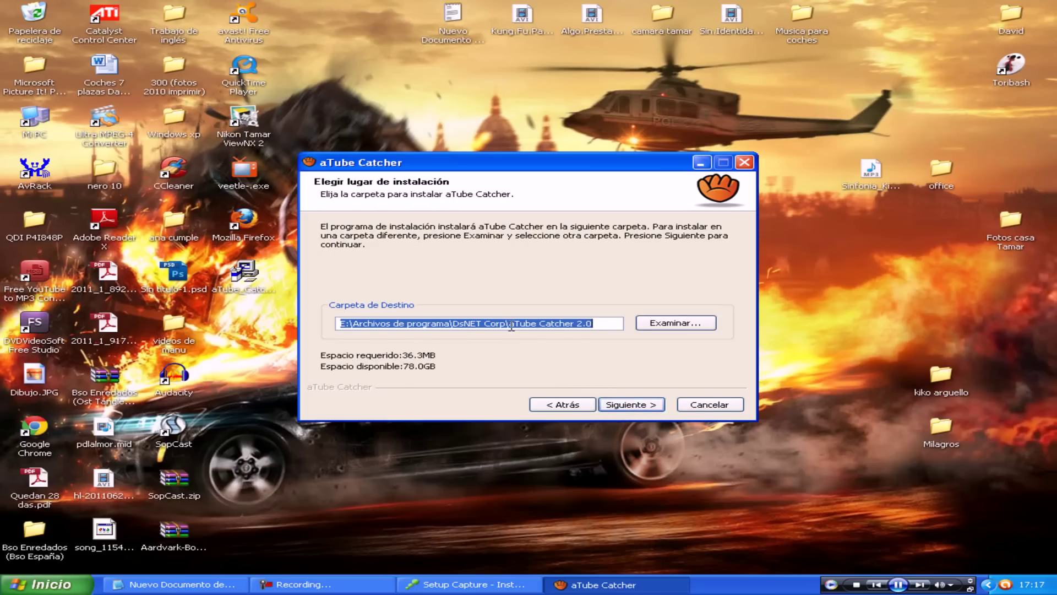
Change the installation's destination folder to E:\Archivos de programa\aTube Catcher 2.0.
left_click(511, 325)
key("BackSpace")
key("BackSpace")
key("BackSpace")
key("BackSpace")
key("BackSpace")
key("BackSpace")
key("BackSpace")
key("BackSpace")
key("BackSpace")
key("BackSpace")
key("BackSpace")
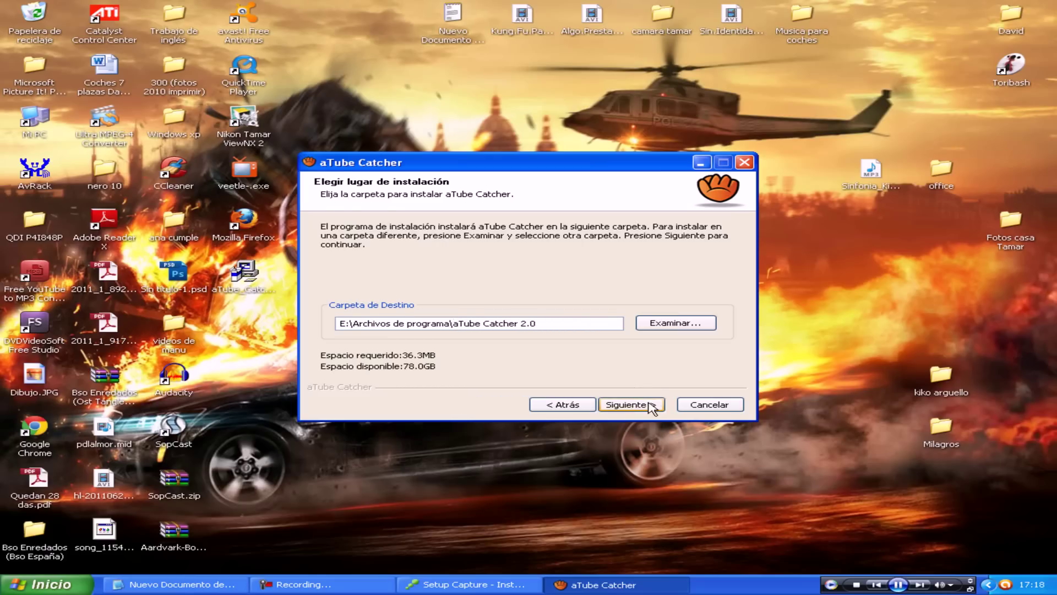
Continue through the installer, decline DriverScanner 2011 and start the installation.
left_click(617, 406)
left_click(631, 406)
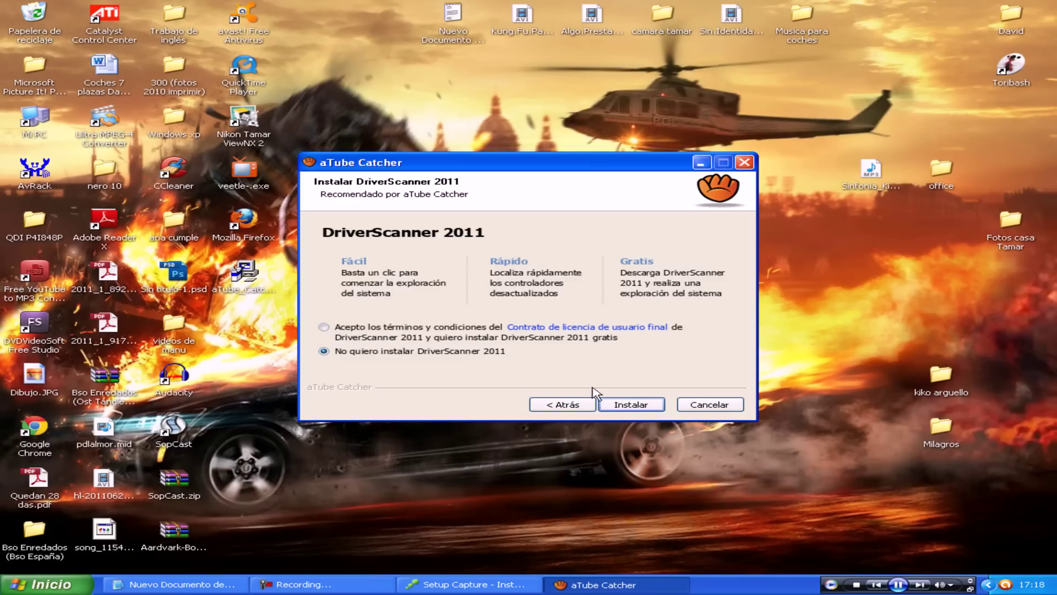
left_click(649, 406)
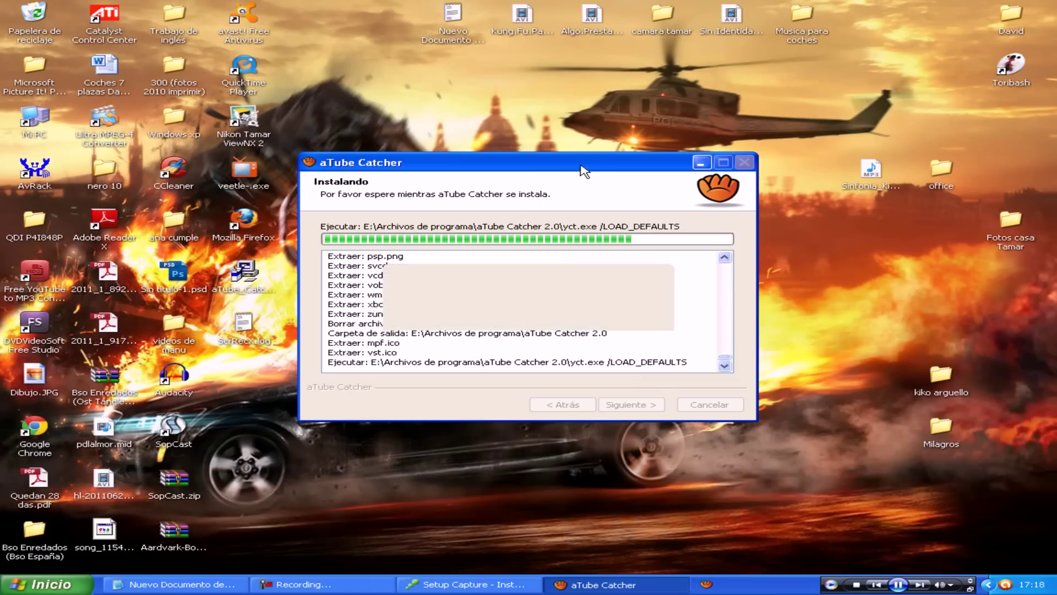
Choose Español as the aTube Catcher language and confirm it.
left_click(538, 309)
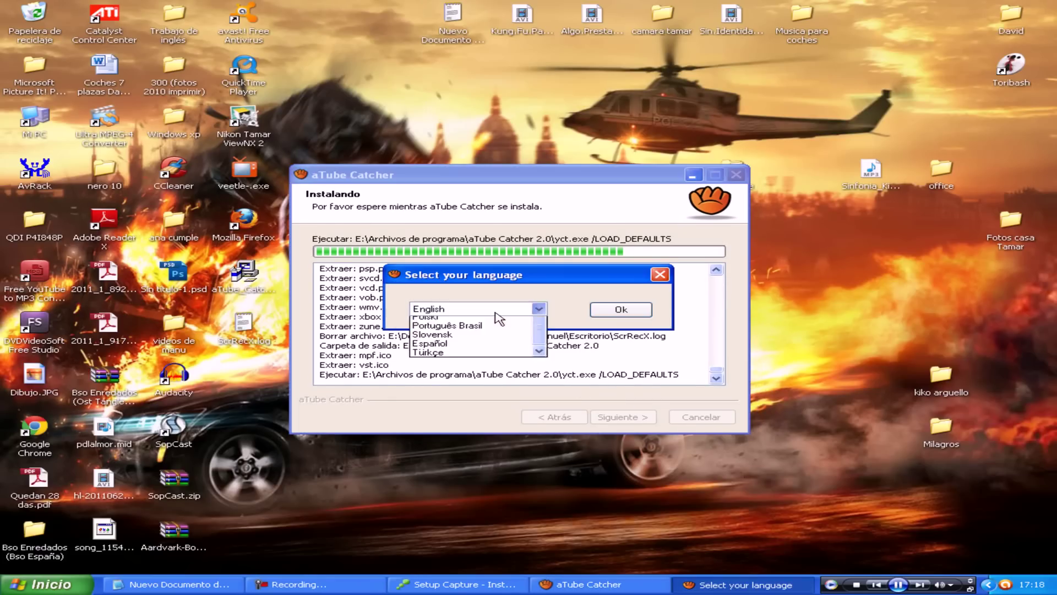
left_click(453, 380)
left_click(618, 308)
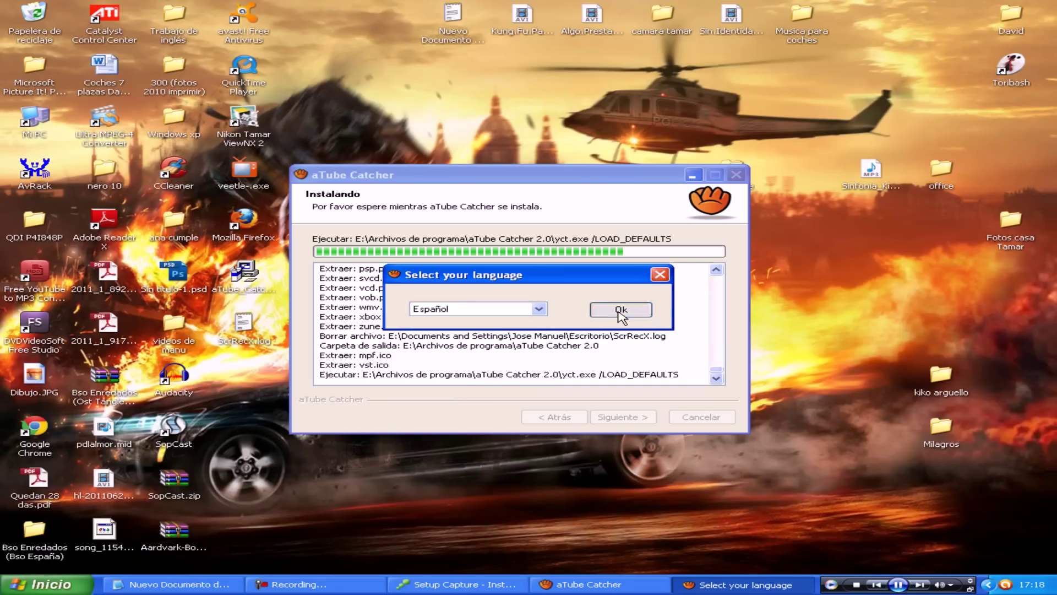
left_click(488, 333)
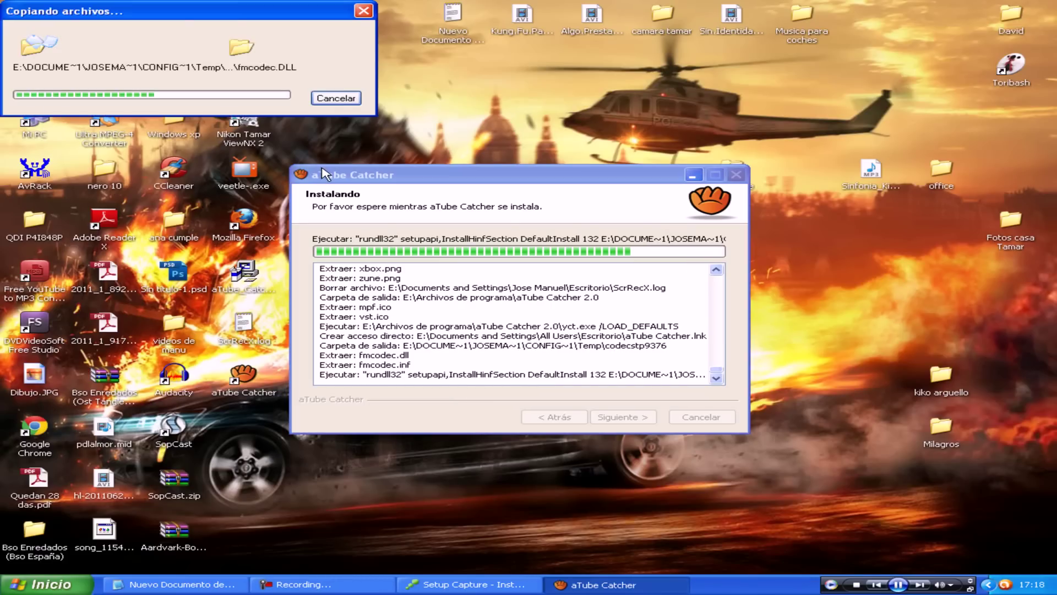
Finish the updated version's installer and close the browser page it opens.
left_click(489, 288)
left_click(620, 417)
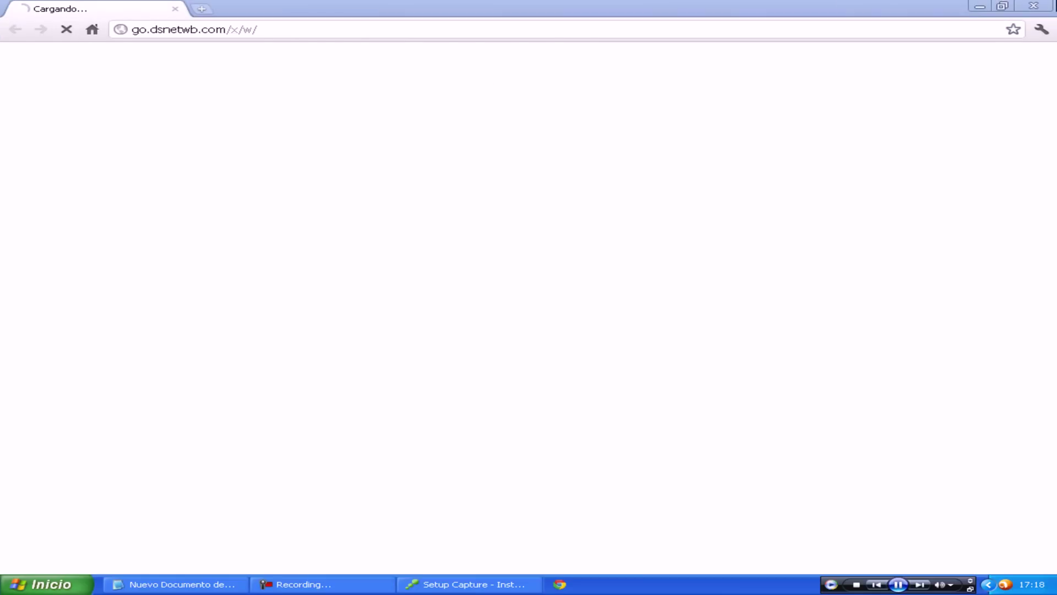
left_click(1038, 7)
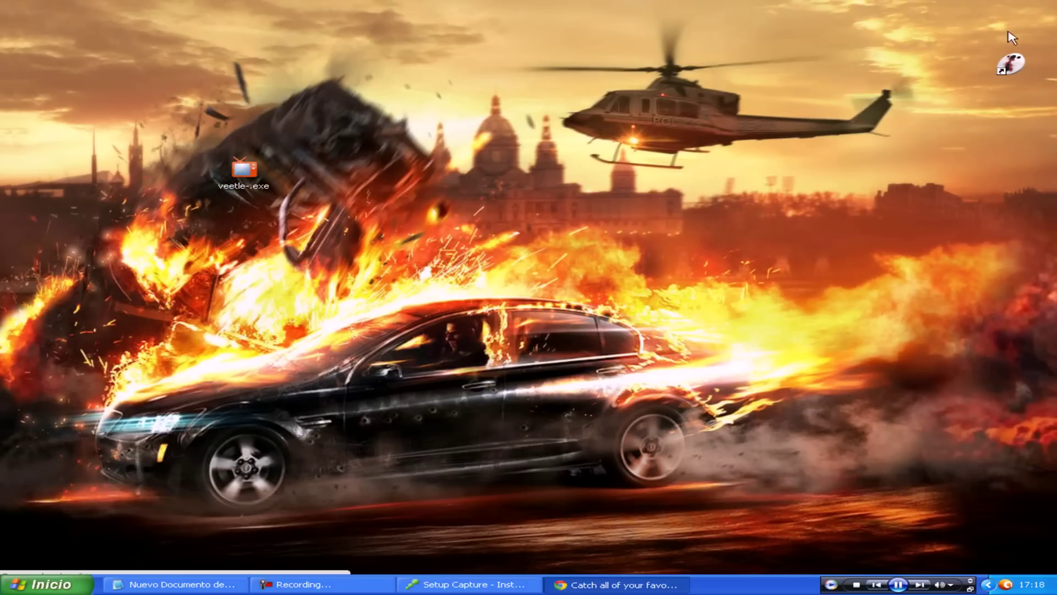
Move the leftover installer files to the recycle bin and place the aTube Catcher shortcut in the middle of the desktop.
left_click_drag(302, 429, 215, 573)
left_click_drag(379, 376, 38, 27)
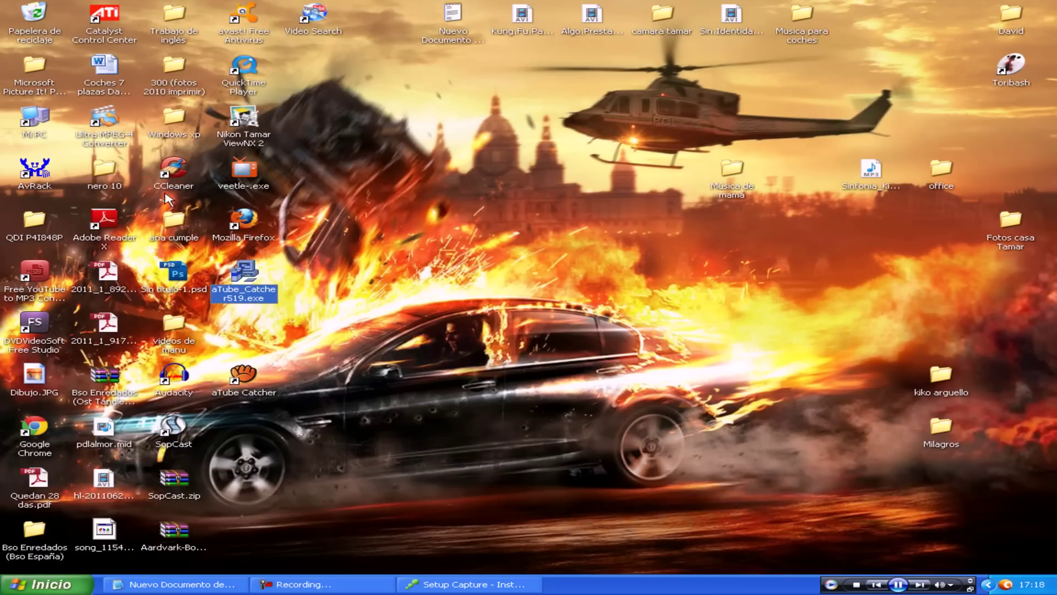
left_click_drag(233, 385, 512, 287)
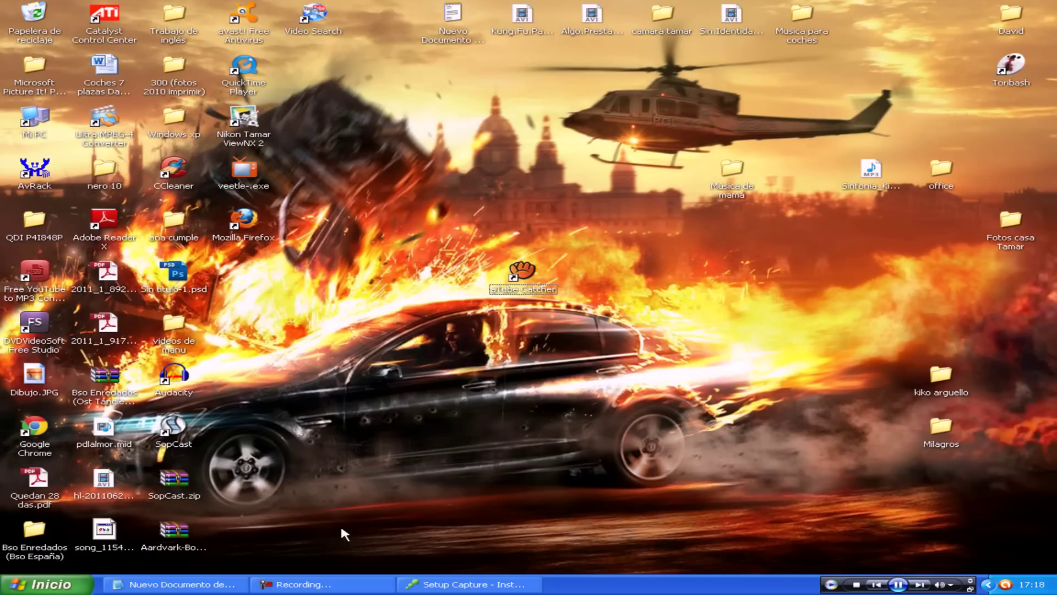
Switch to the Notepad instructions and highlight the part about running Postscan.
left_click(193, 583)
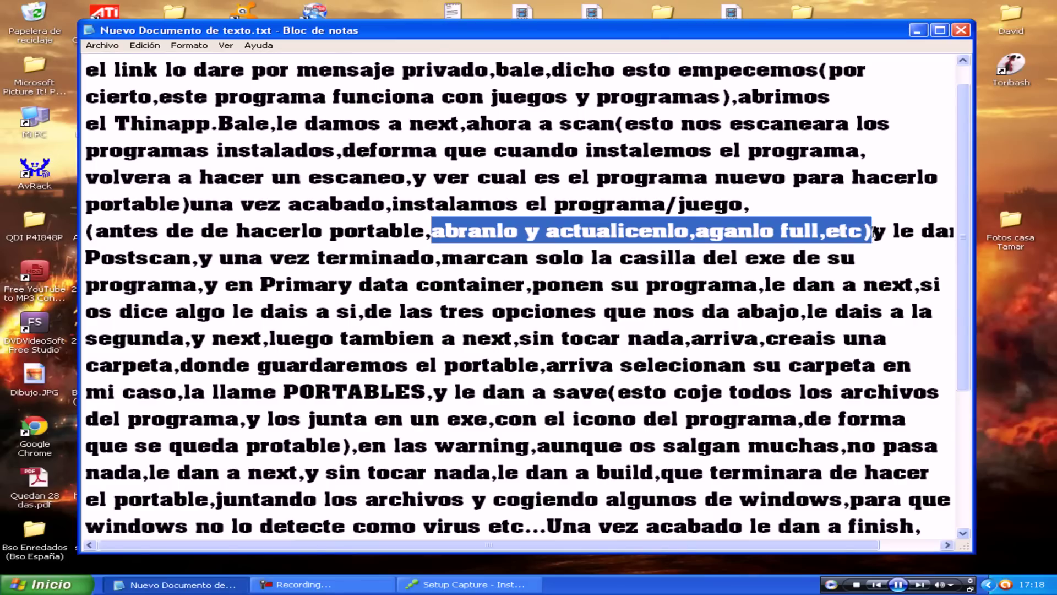
scroll(865, 491, "right", 3)
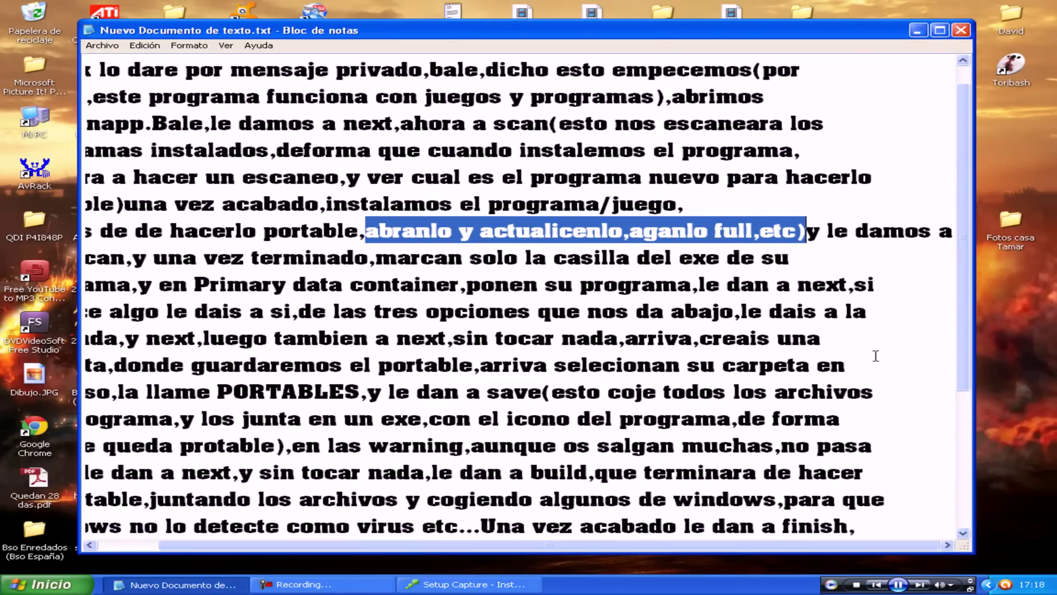
left_click_drag(807, 233, 956, 232)
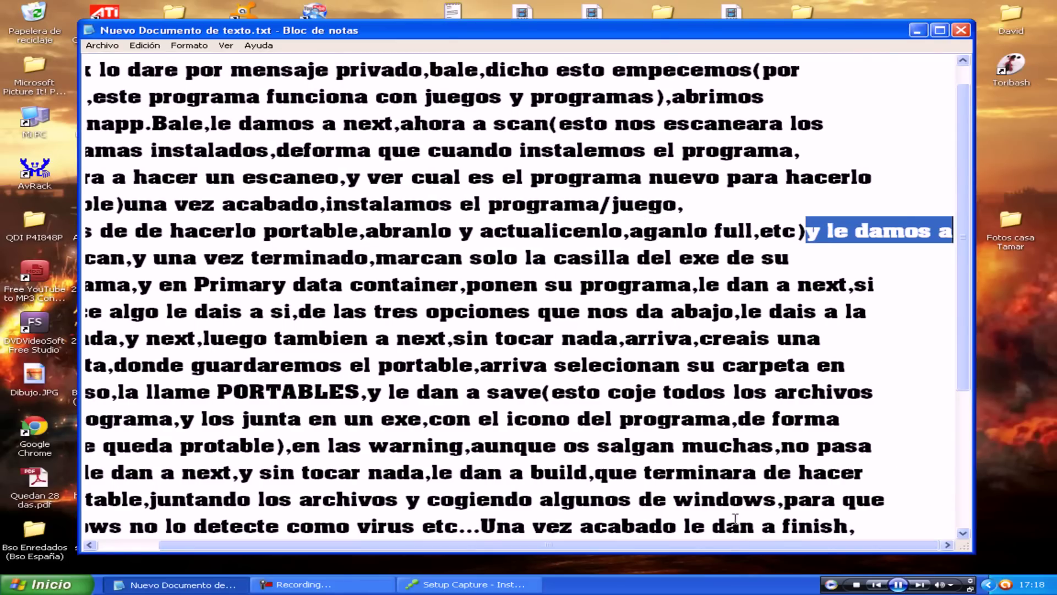
left_click_drag(730, 549, 667, 549)
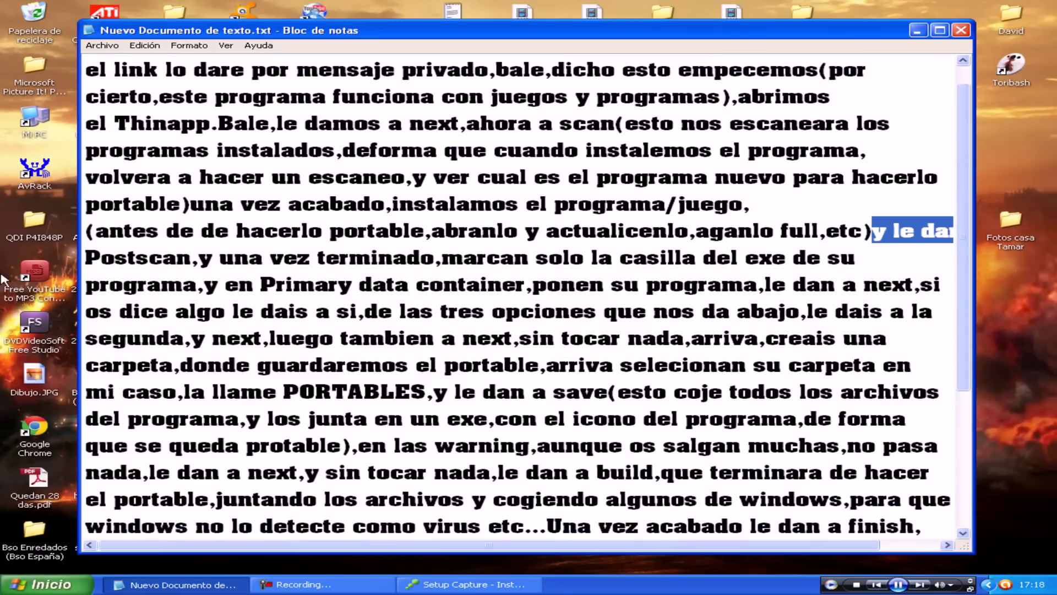
left_click_drag(88, 259, 189, 259)
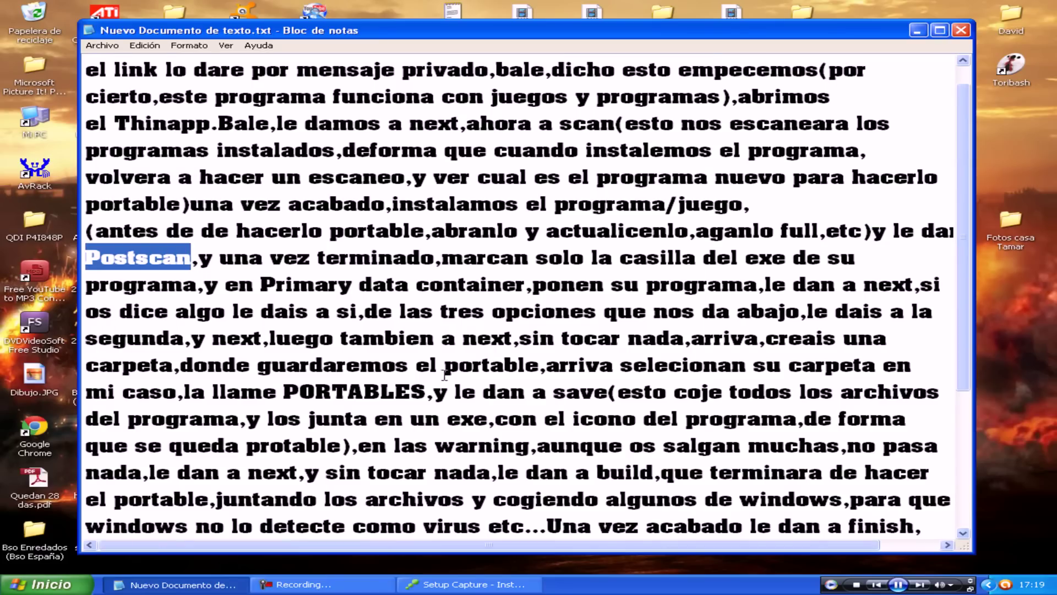
Switch to Setup Capture, run the Postscan and restart the background music.
left_click(468, 584)
left_click(636, 417)
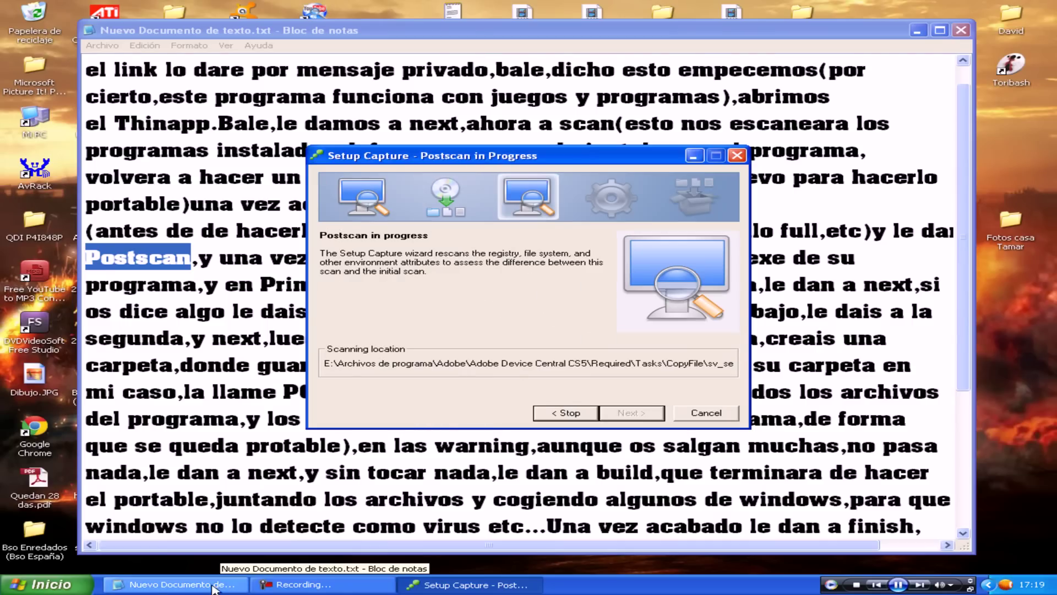
left_click(898, 584)
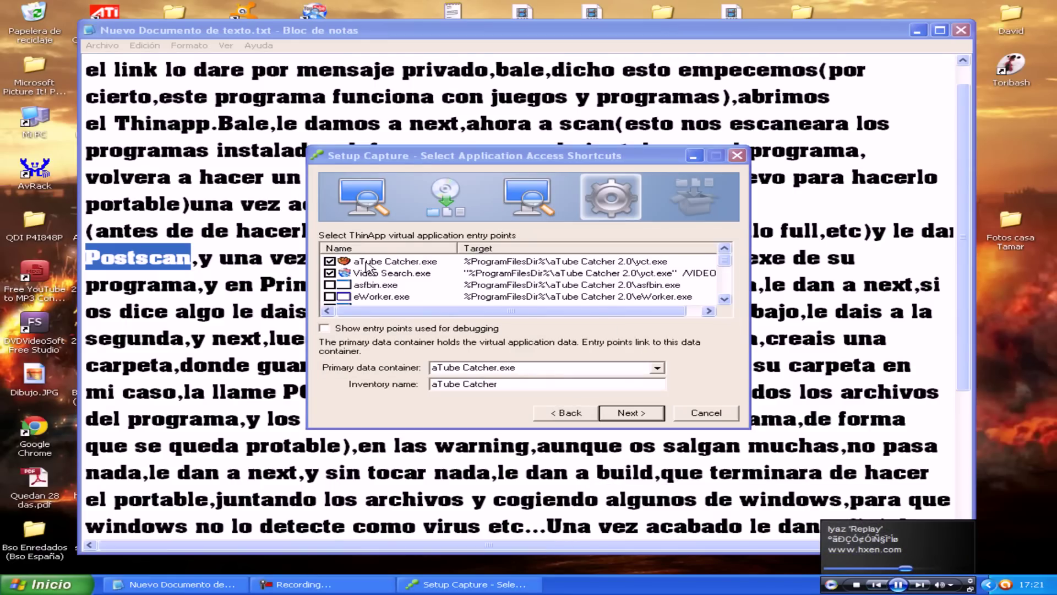
Highlight the note about ticking only the program's exe, and exclude Video Search.exe so aTube Catcher.exe is the only entry point.
left_click_drag(200, 258, 795, 263)
left_click_drag(88, 284, 196, 284)
left_click(473, 585)
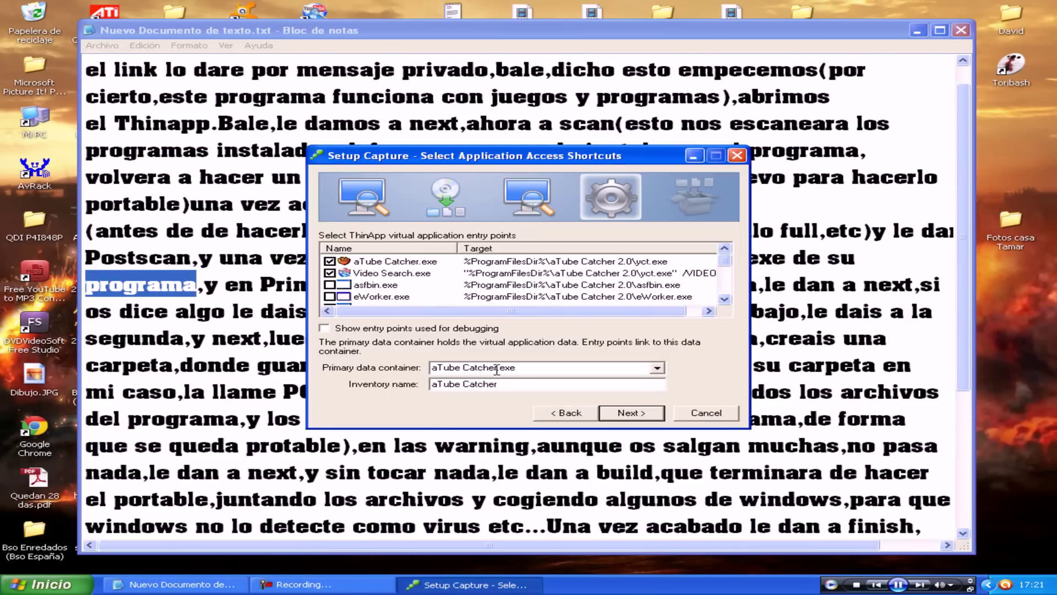
mouse_move(726, 268)
left_mouse_down()
mouse_move(732, 297)
mouse_move(732, 256)
left_mouse_up()
left_click(329, 274)
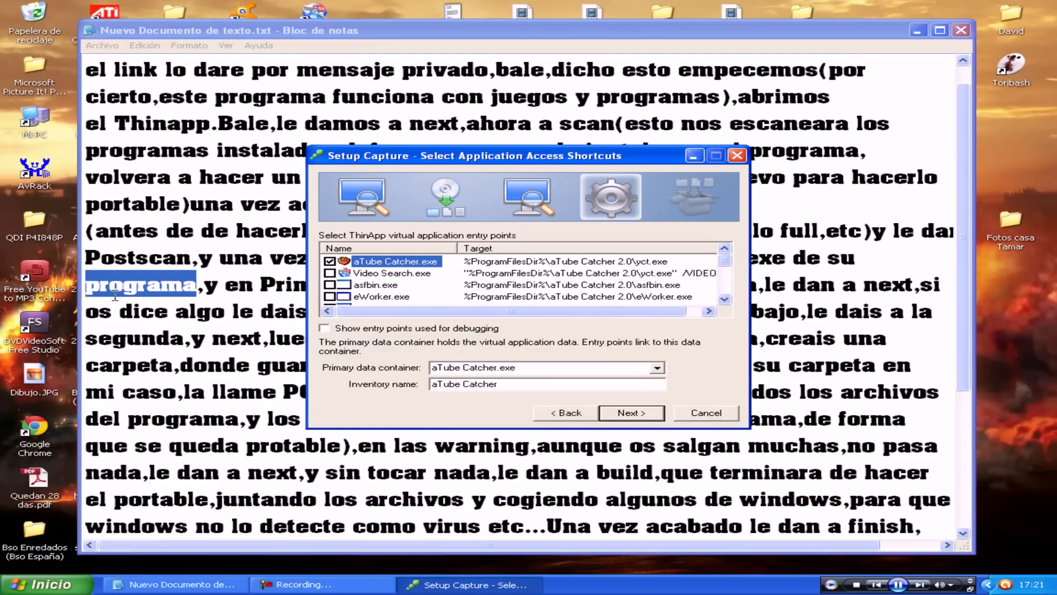
Highlight the note about the primary data container, and select aTube Catcher.exe as that container.
left_click_drag(204, 286, 764, 292)
left_click(495, 585)
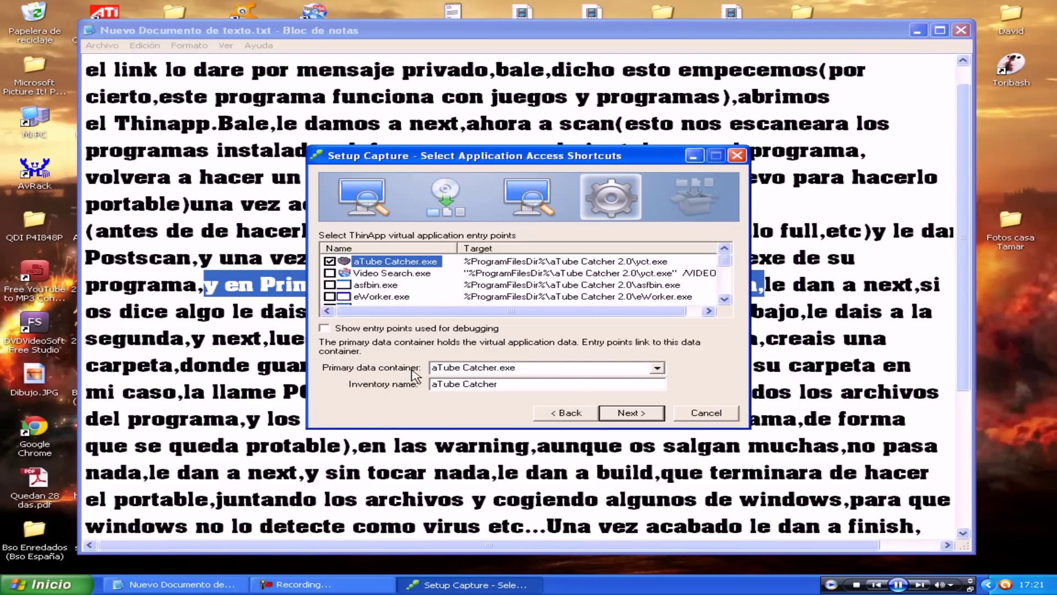
left_click(657, 367)
left_click(552, 384)
Highlight the note about continuing and answering yes to any prompt, and proceed past the entry points page.
left_click(764, 284)
left_click_drag(765, 285, 940, 284)
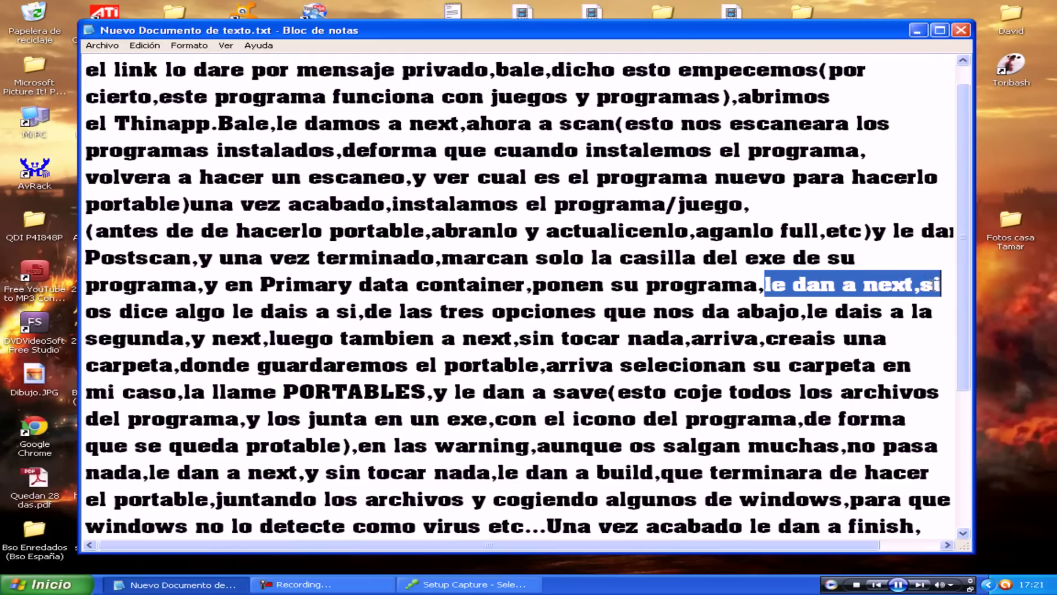
left_click_drag(86, 311, 350, 311)
left_click(468, 584)
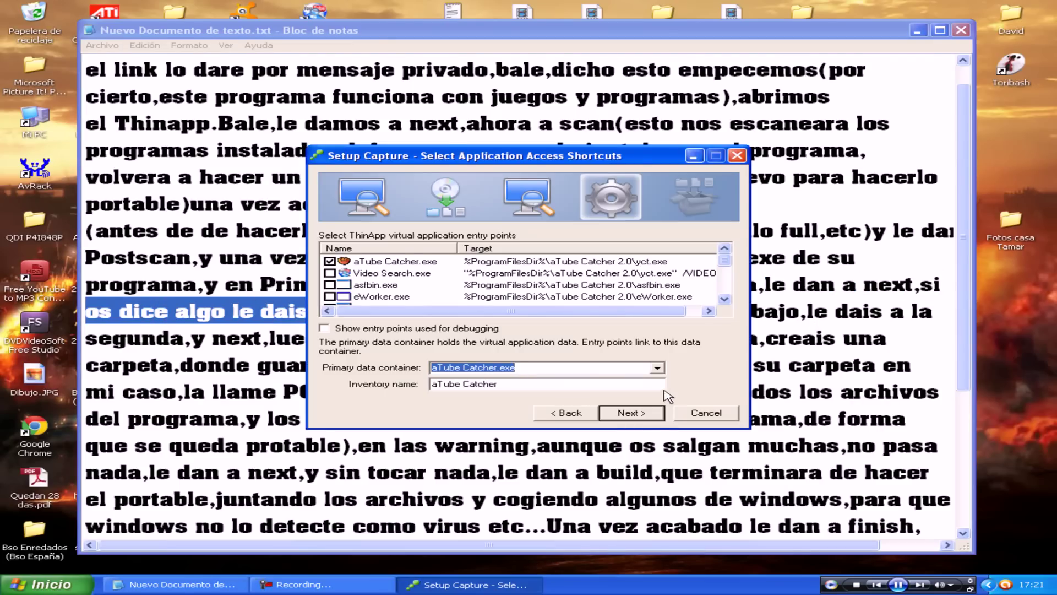
left_click(652, 411)
Highlight the note about the second of three options, set the sandbox location to the same directory as the application, and continue.
left_click(217, 338)
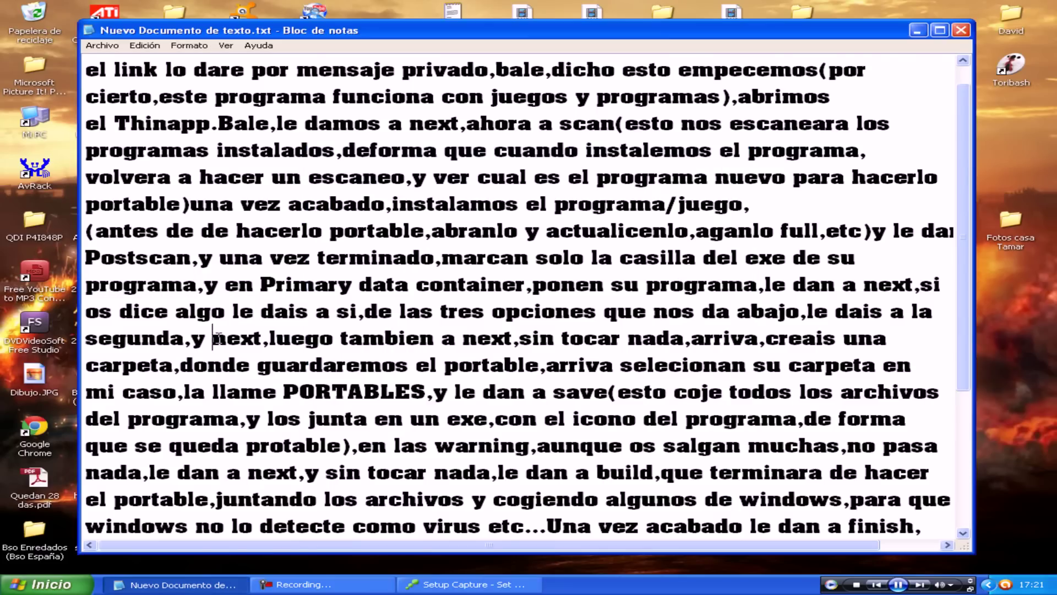
left_click_drag(366, 315, 933, 315)
left_click_drag(88, 338, 268, 338)
key("alt+Tab")
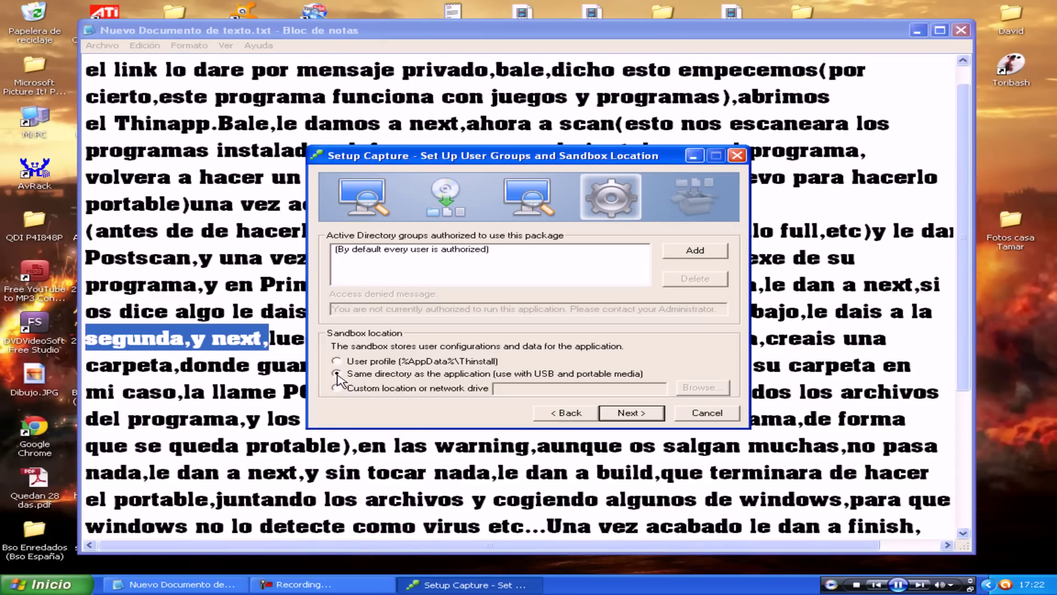
left_click(628, 414)
Highlight the note about continuing without changing anything, and bring up the application delivery settings in Setup Capture.
left_click_drag(269, 338, 686, 337)
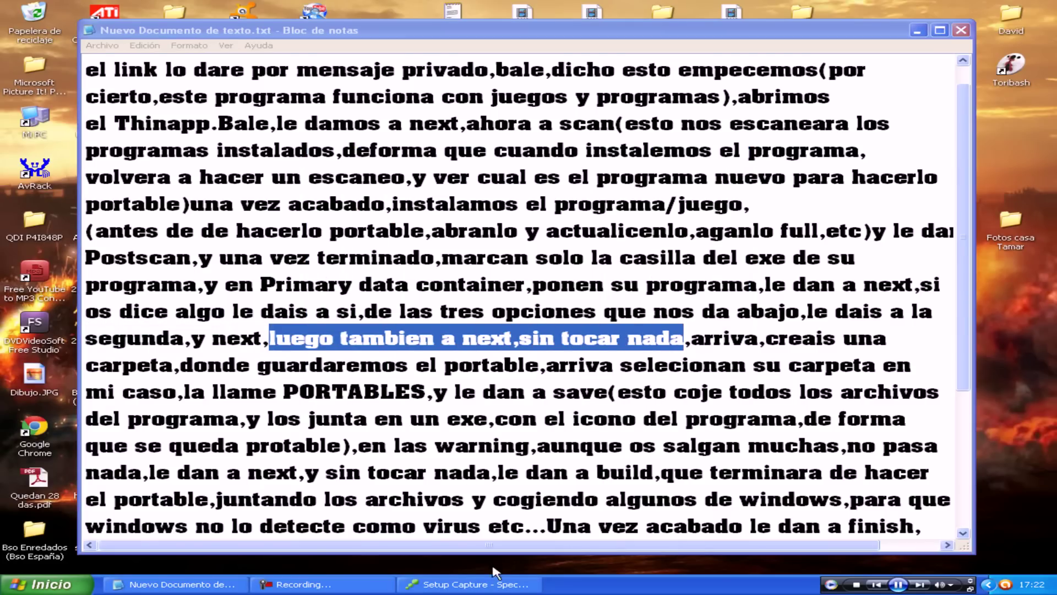
left_click(498, 584)
left_click(632, 412)
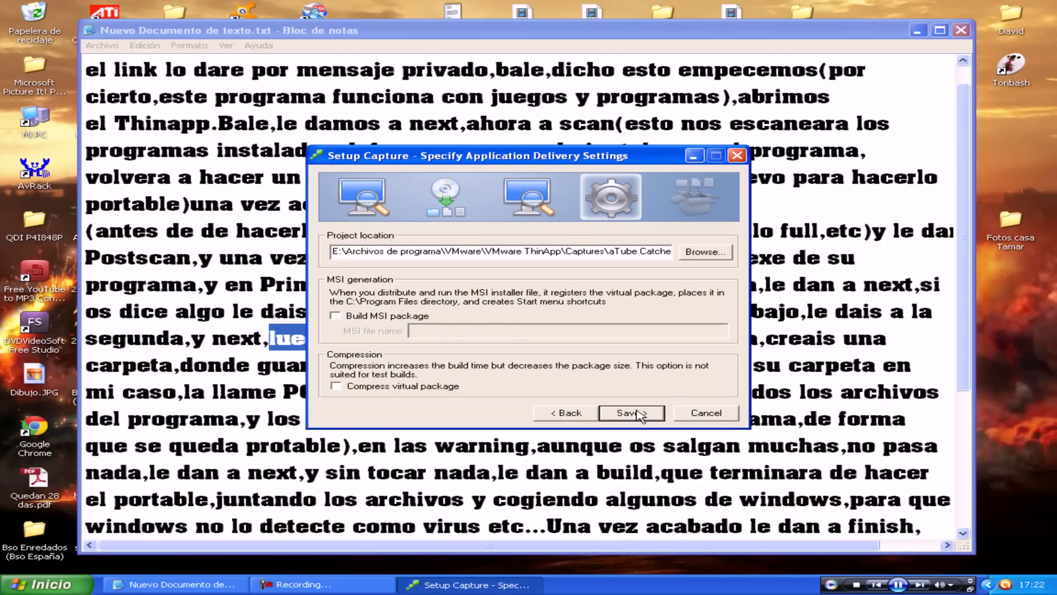
Highlight the notes about creating a folder for the portable and selecting it, named PORTABLES in this case.
left_click(834, 387)
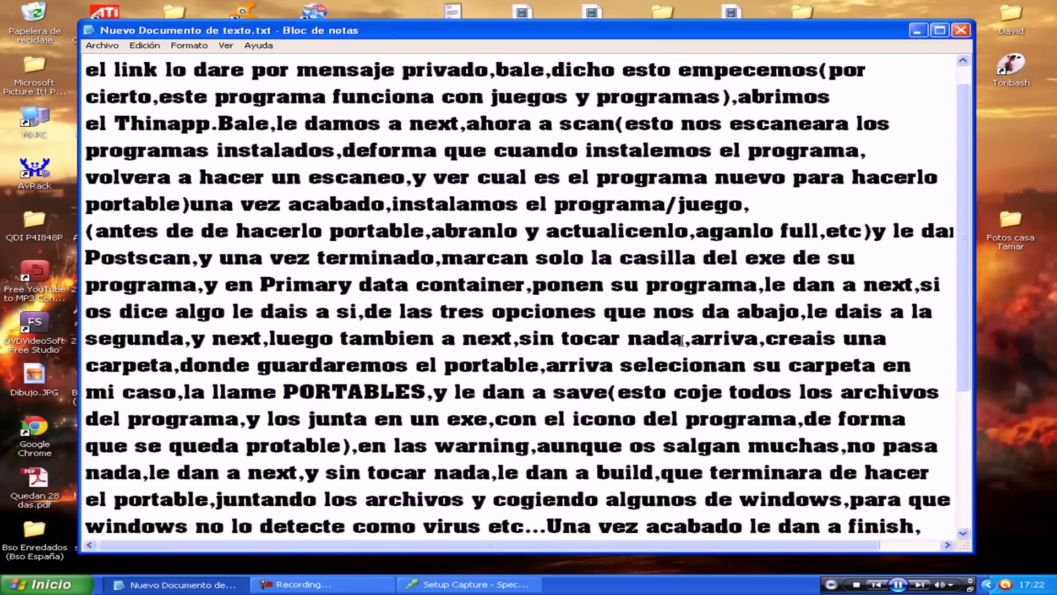
left_click_drag(690, 340, 888, 334)
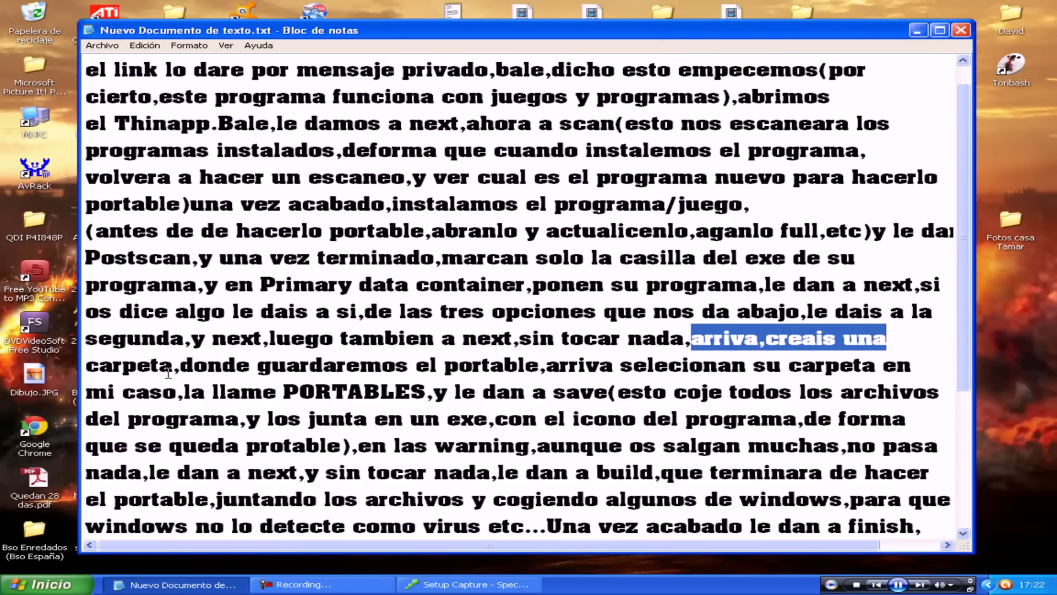
left_click_drag(92, 366, 905, 365)
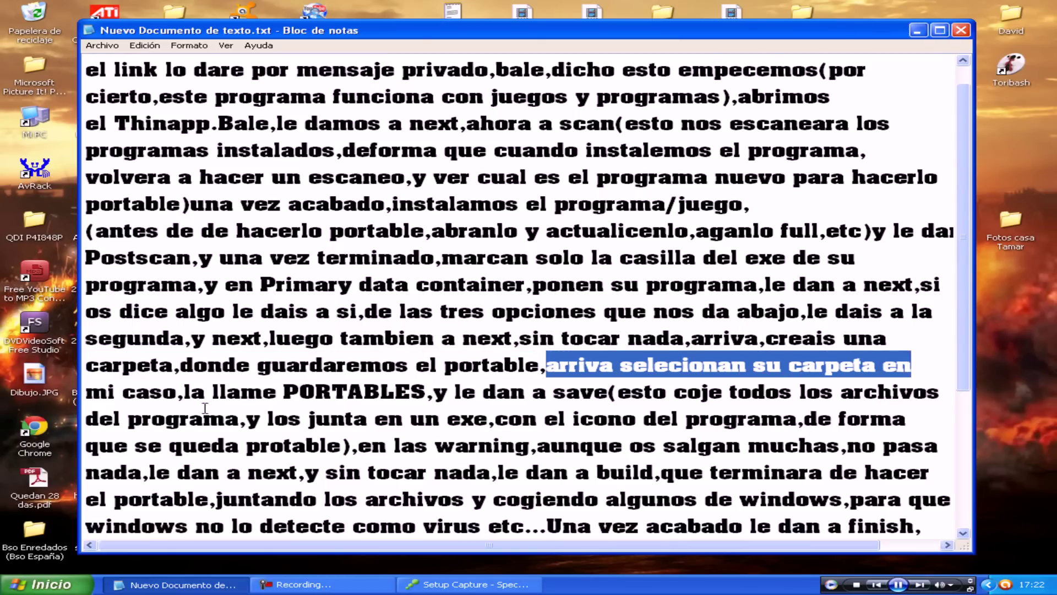
left_click_drag(88, 390, 427, 392)
Set the project location in Setup Capture to the PORTABLES folder inside the personal folder on the desktop.
left_click(468, 584)
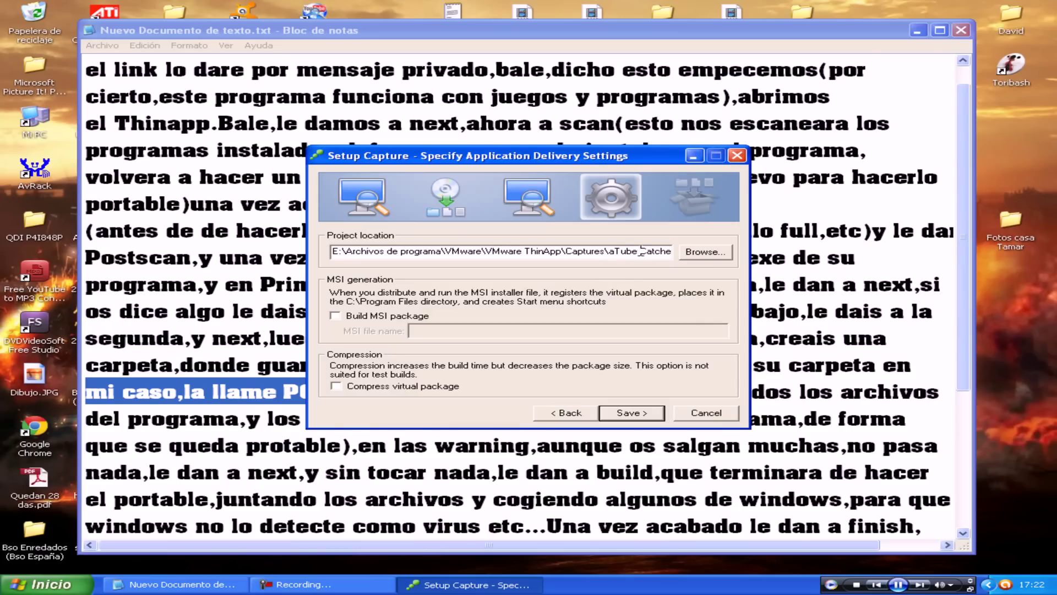
left_click_drag(332, 253, 721, 260)
left_click(716, 253)
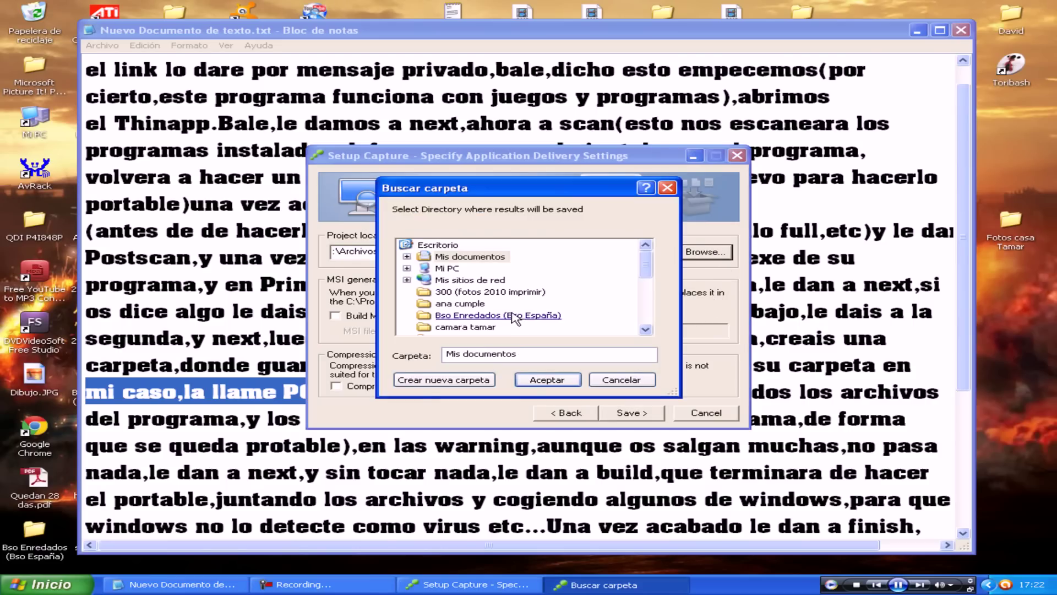
left_click_drag(649, 262, 653, 278)
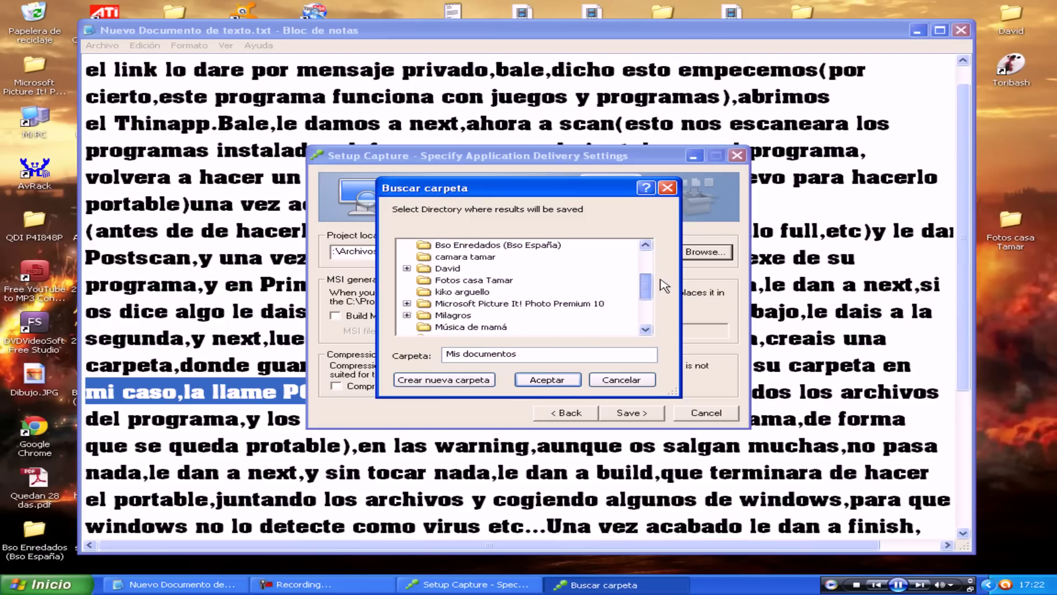
scroll(444, 295, "up", 1)
left_click(443, 292)
left_click(479, 327)
scroll(624, 283, "down", 3)
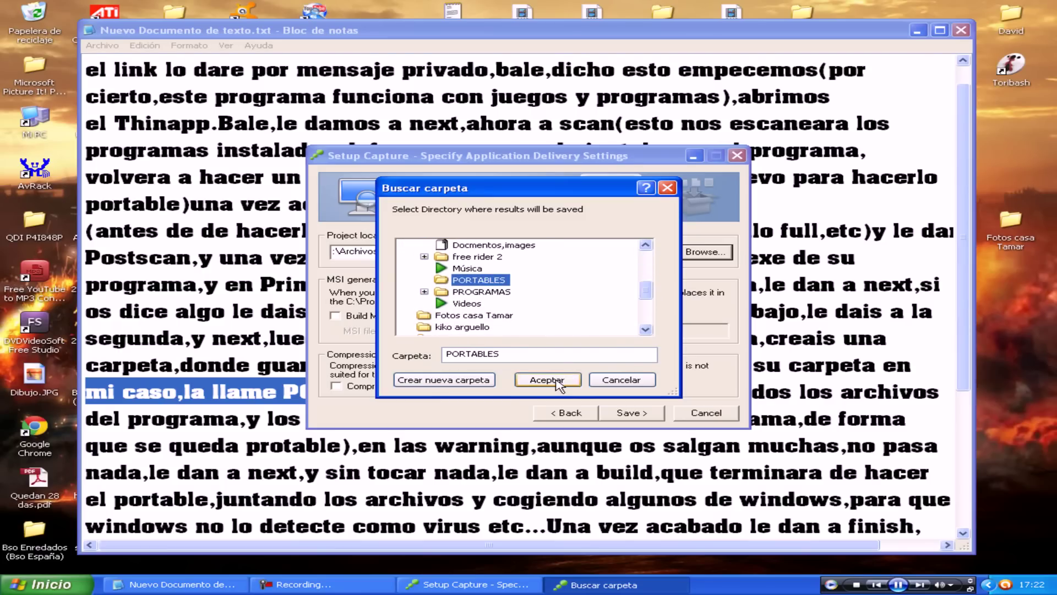
left_click(547, 380)
Highlight the notes about saving the project and about the save collecting all the program's files.
left_click(328, 444)
left_click_drag(429, 391, 604, 392)
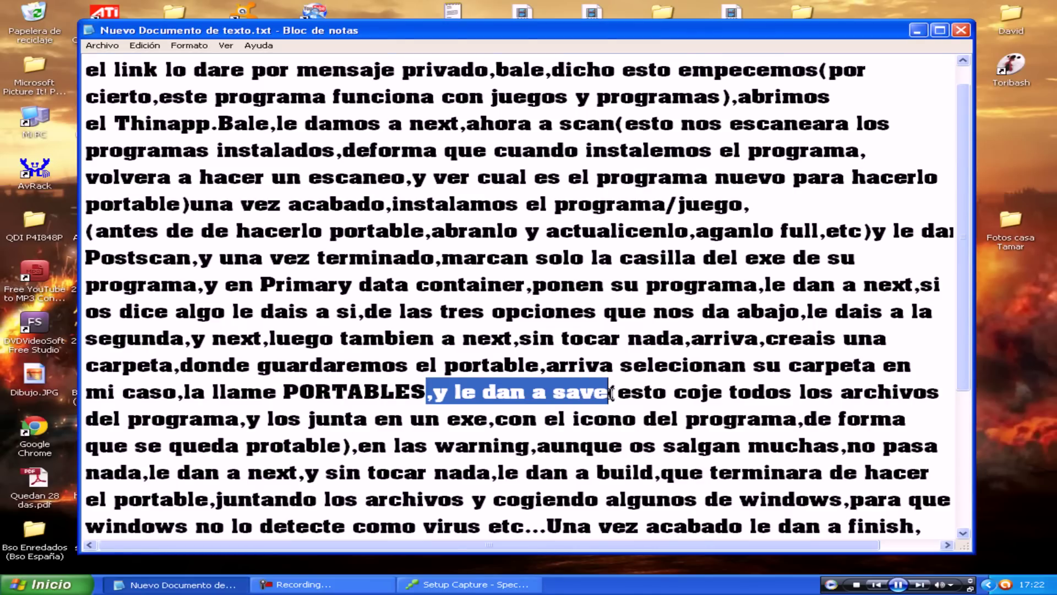
left_click(612, 392)
key("shift+Right")
key("shift+Right")
key("shift+Right")
key("shift+Right")
key("shift+Right")
key("shift+Right")
key("shift+Right")
key("shift+Right")
key("shift+Right")
key("shift+Right")
key("shift+Right")
key("shift+Right")
key("shift+Right")
key("shift+Right")
key("shift+Right")
key("shift+Right")
key("shift+Right")
key("shift+Right")
key("shift+Right")
key("shift+Right")
key("shift+Left")
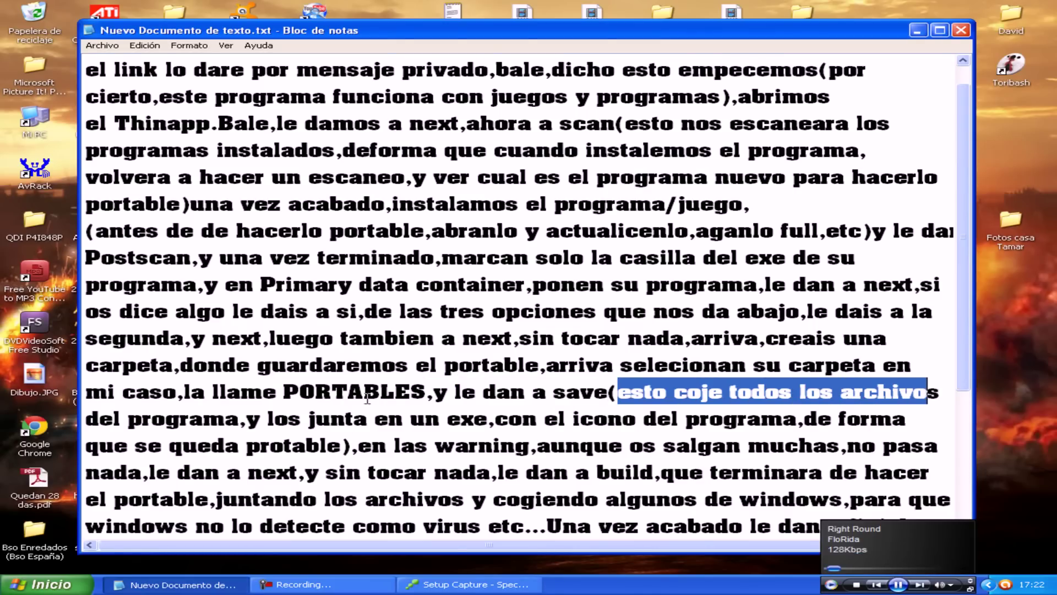
Highlight the notes about joining the files into one portable exe with the program's icon, and save the project in Setup Capture.
left_click_drag(87, 422, 833, 417)
left_click(487, 417)
left_click_drag(112, 438, 348, 447)
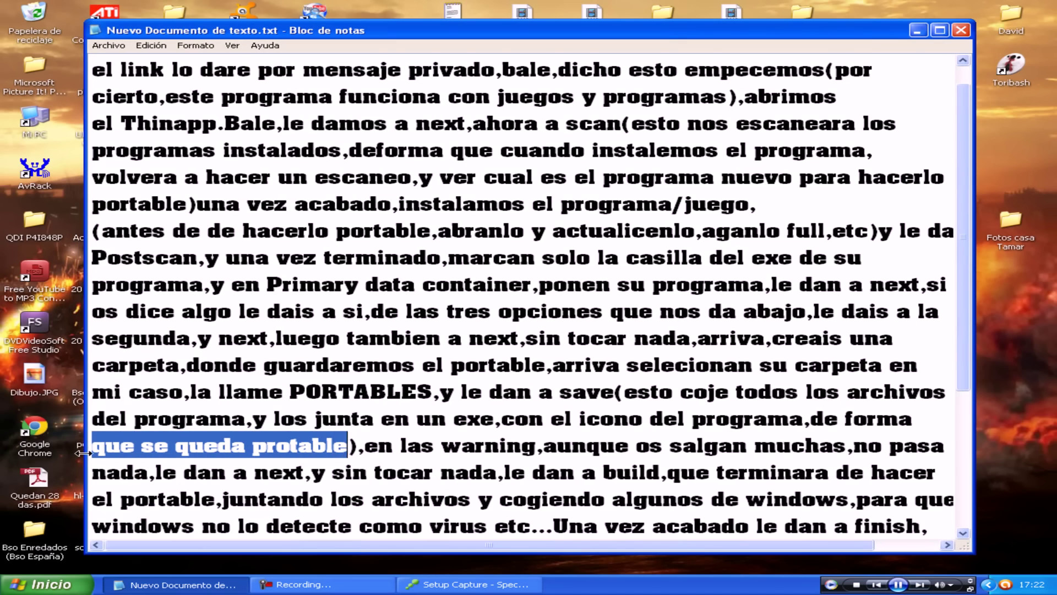
left_click_drag(83, 453, 70, 453)
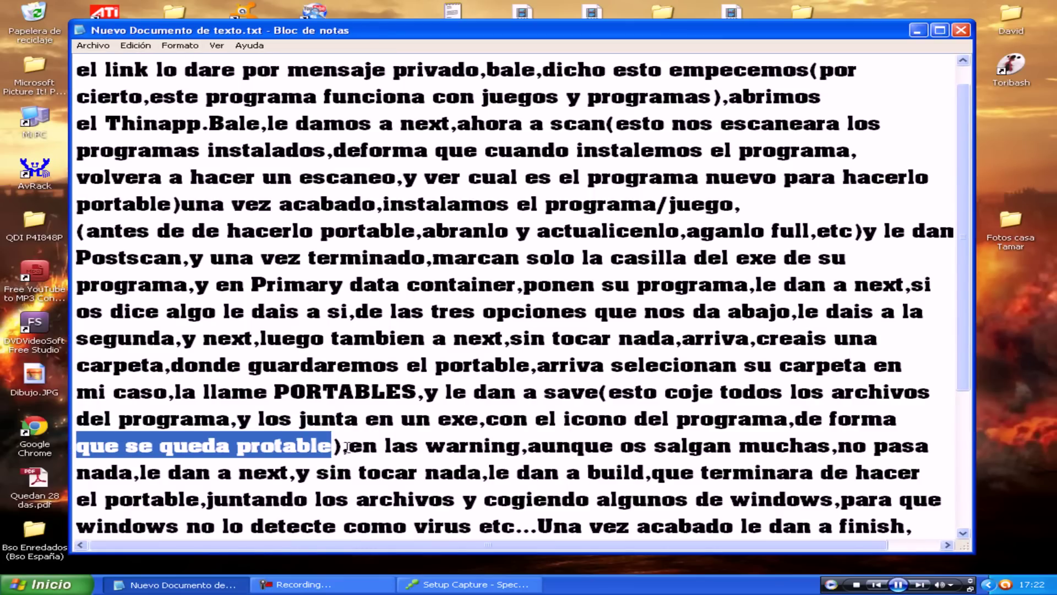
left_click(346, 447)
left_click(468, 584)
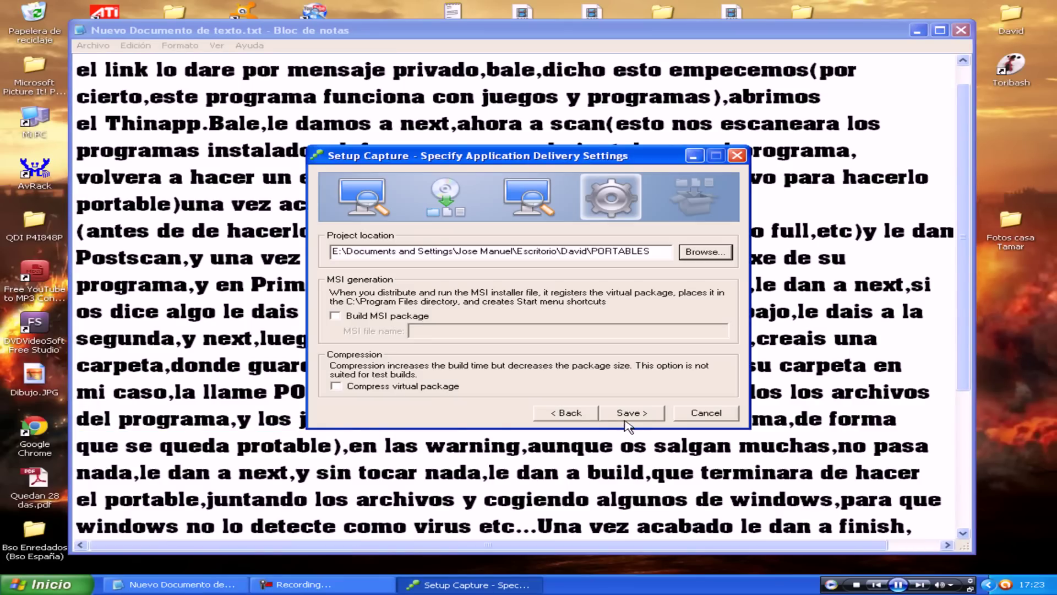
left_click(634, 411)
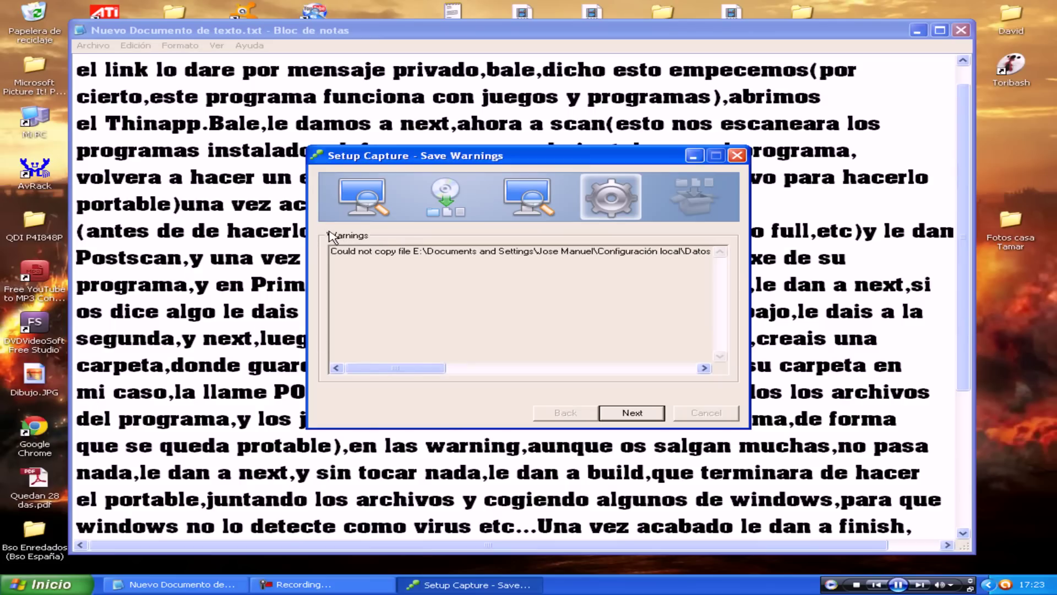
Highlight the notes about ignoring warnings, continuing and building, and proceed past the save warnings page in Setup Capture.
left_click(258, 385)
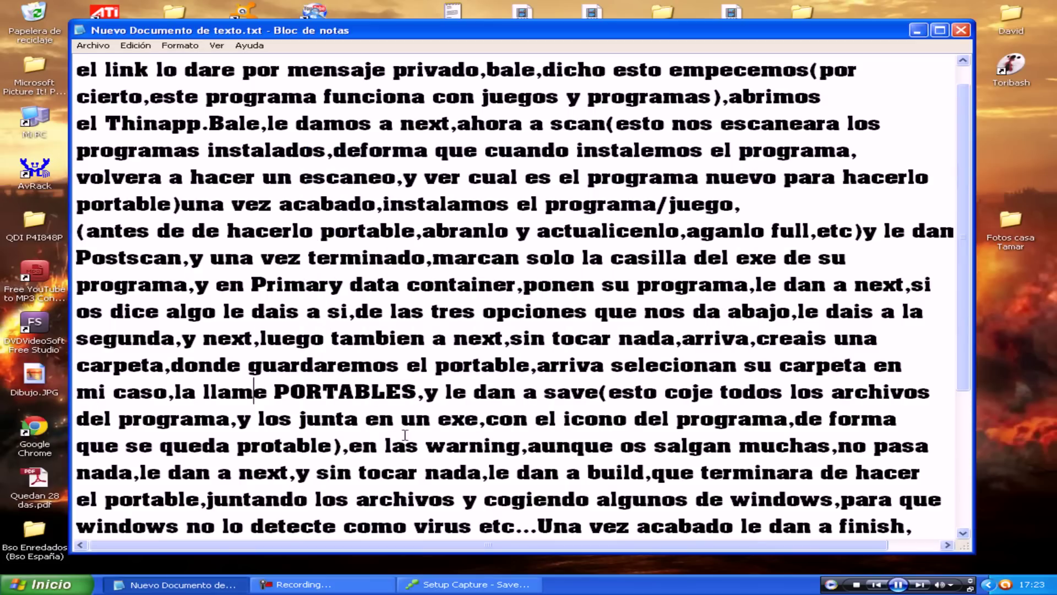
left_click_drag(349, 447, 929, 441)
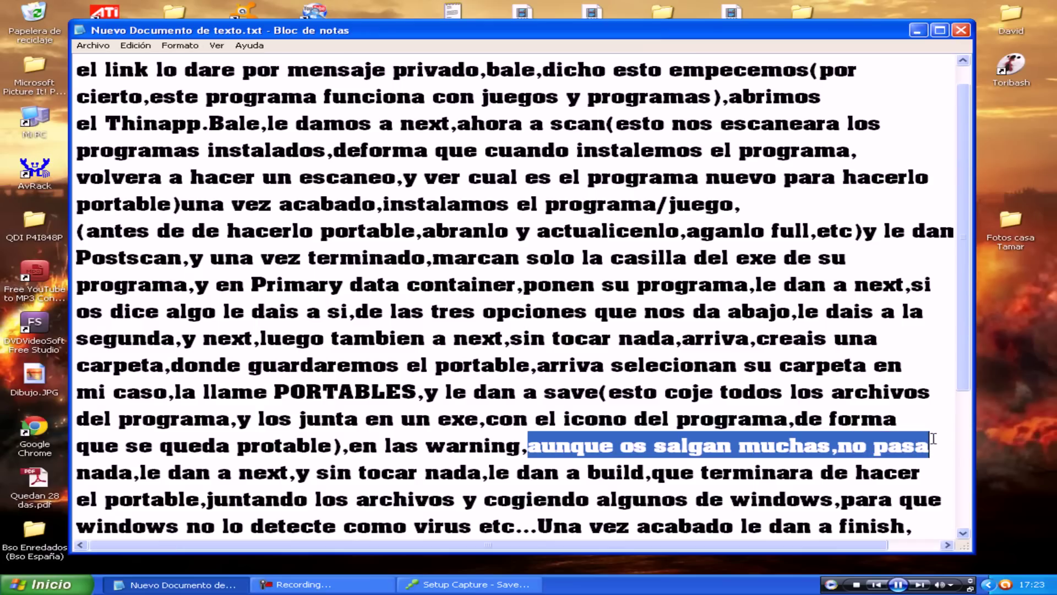
left_click_drag(78, 473, 652, 473)
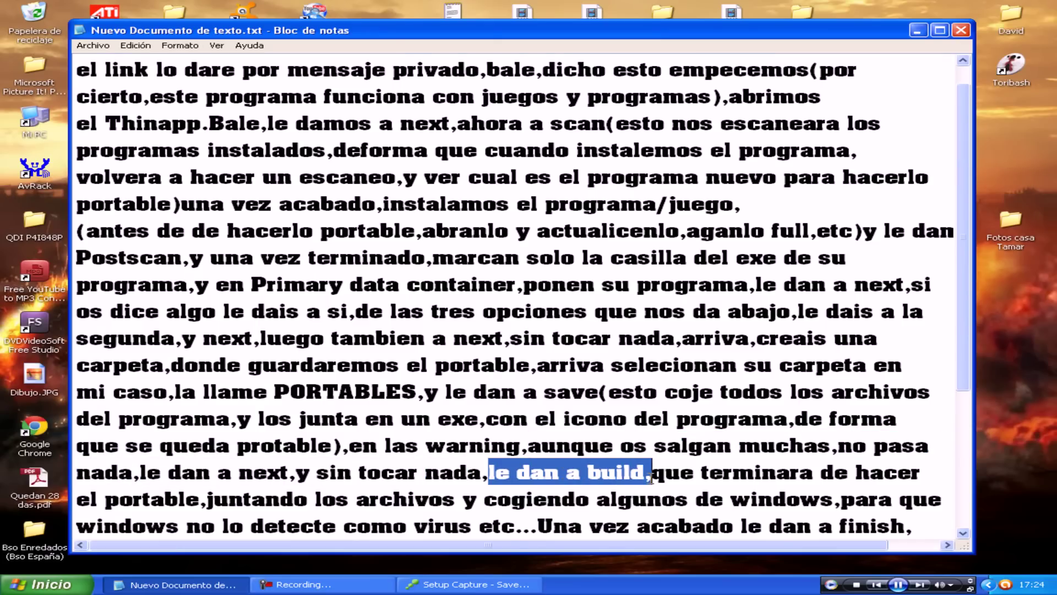
left_click(479, 584)
left_click(638, 418)
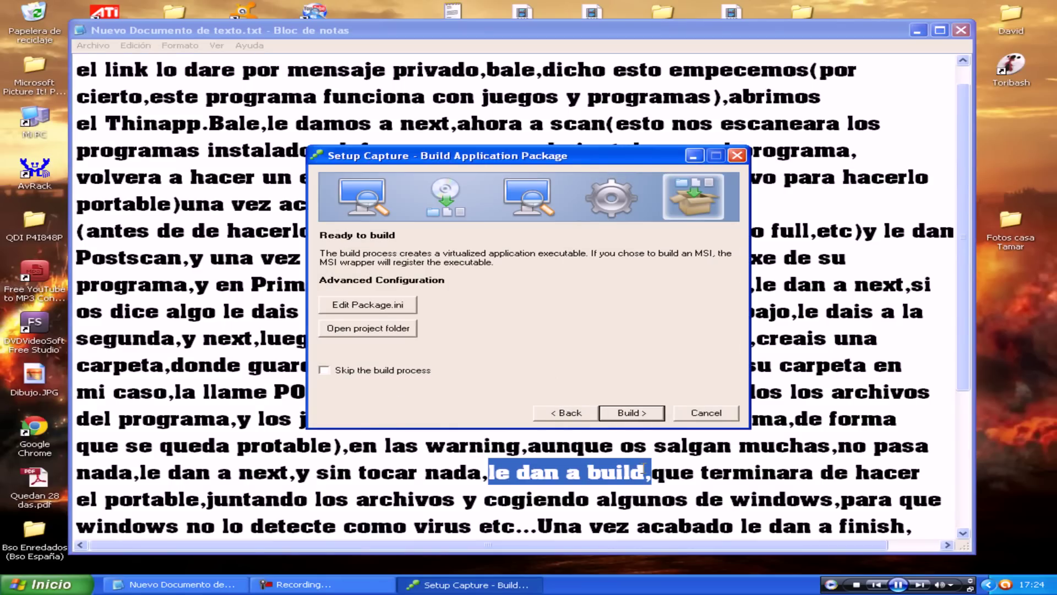
Build the application package with the default options, highlight the notes explaining the build, and check the build output.
left_click_drag(652, 473, 922, 473)
left_click_drag(88, 499, 537, 528)
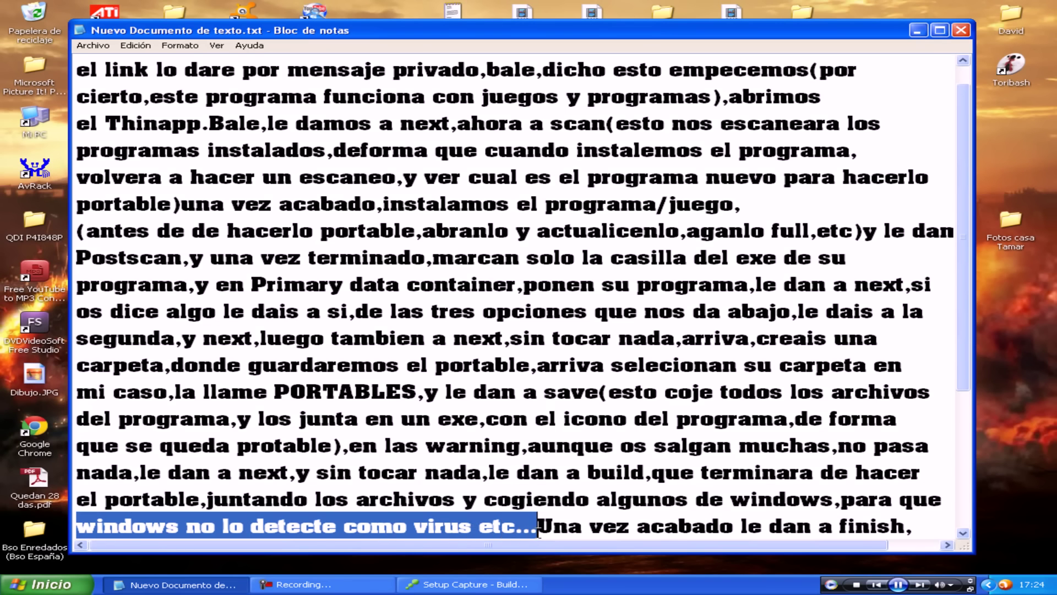
left_click_drag(969, 311, 966, 460)
left_click(467, 584)
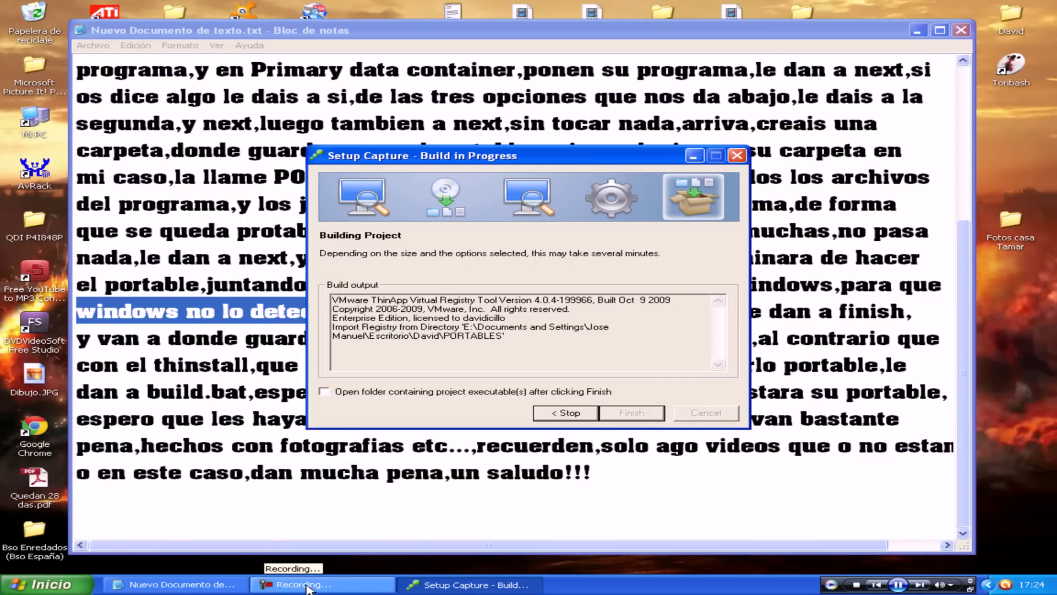
left_click(898, 585)
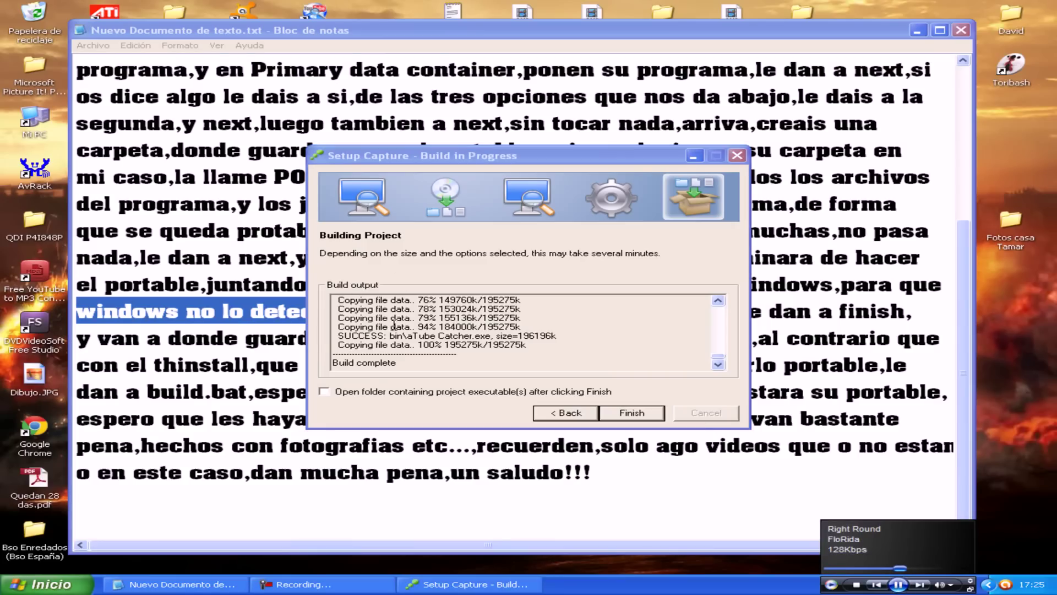
mouse_move(718, 357)
left_mouse_down()
mouse_move(727, 311)
mouse_move(724, 364)
left_mouse_up()
Highlight the note about finishing once the build is done, and finish Setup Capture.
left_click(278, 312)
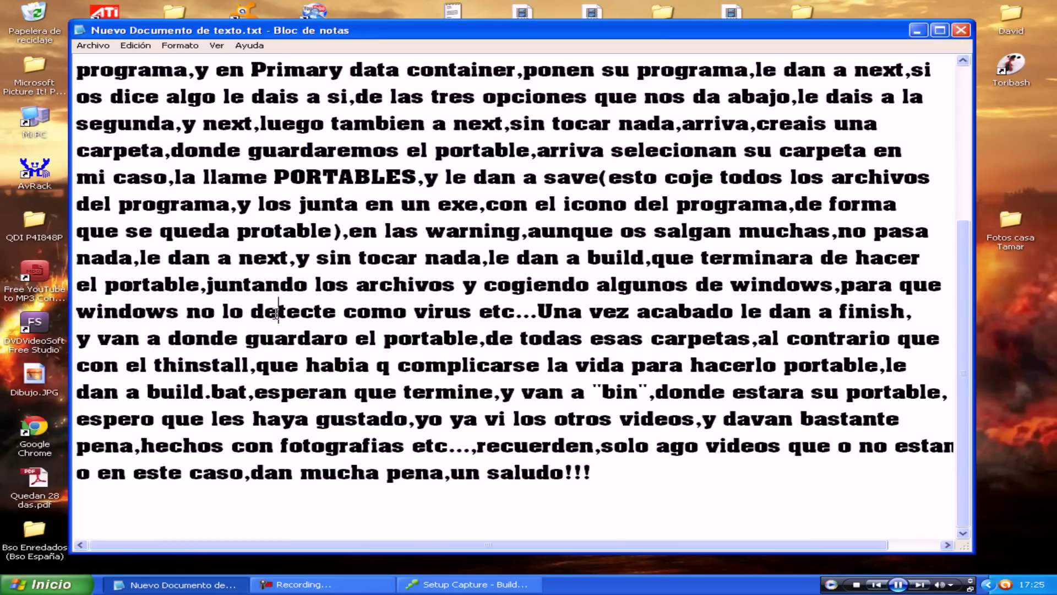
left_click_drag(543, 311, 913, 312)
left_click(468, 584)
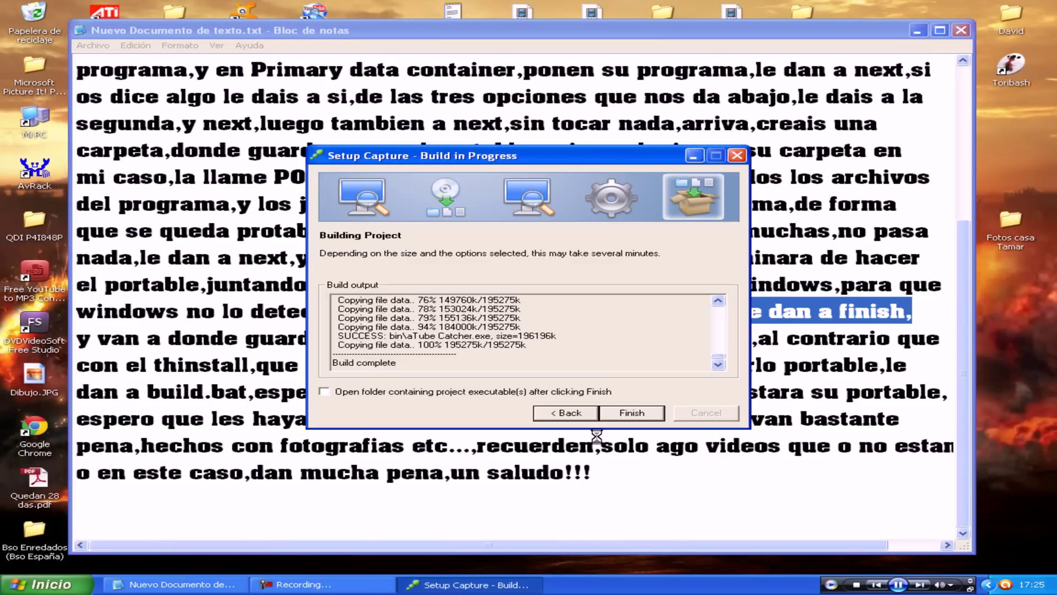
left_click(642, 414)
Highlight the note about going to where the portable was saved, and open the PORTABLES folder to look through its contents.
left_click_drag(78, 338, 477, 342)
double_click(1011, 15)
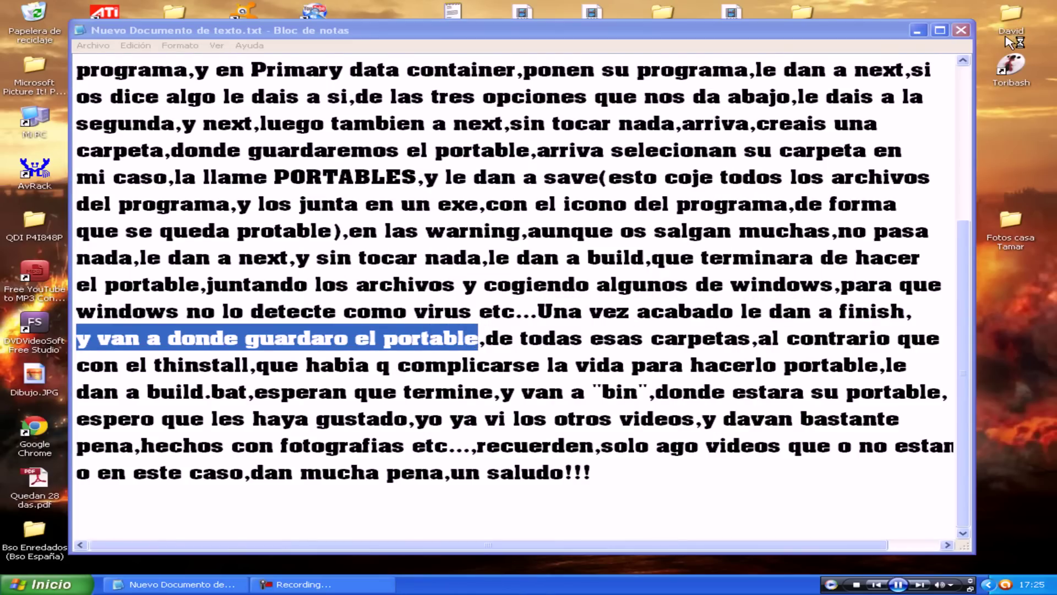
double_click(666, 324)
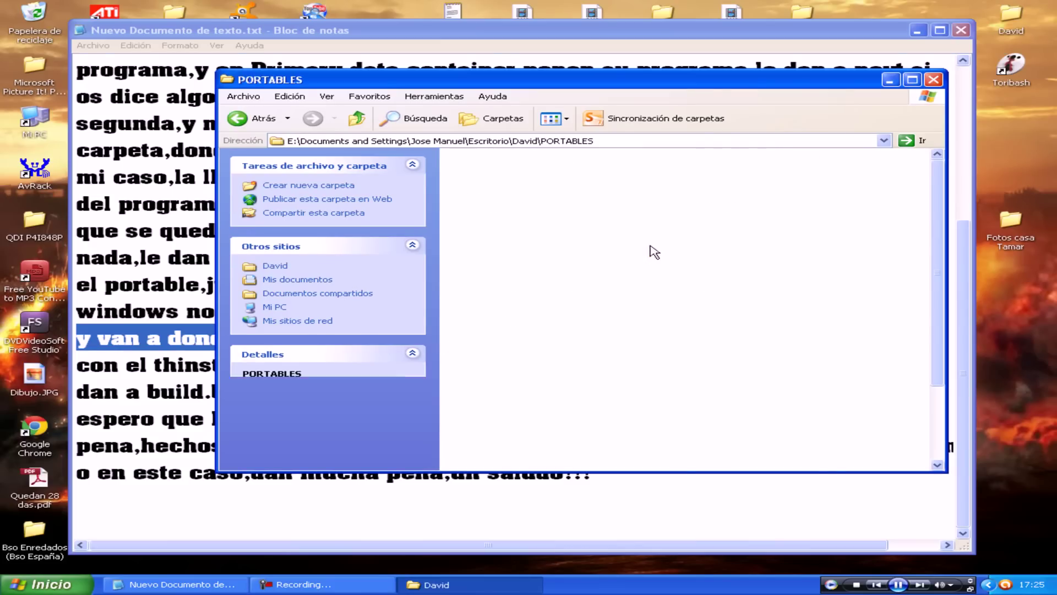
left_click_drag(937, 222, 937, 274)
Highlight the notes comparing all those folders with the Thinstall procedure and telling the reader to run build.bat.
left_click(731, 36)
left_click_drag(484, 338, 942, 337)
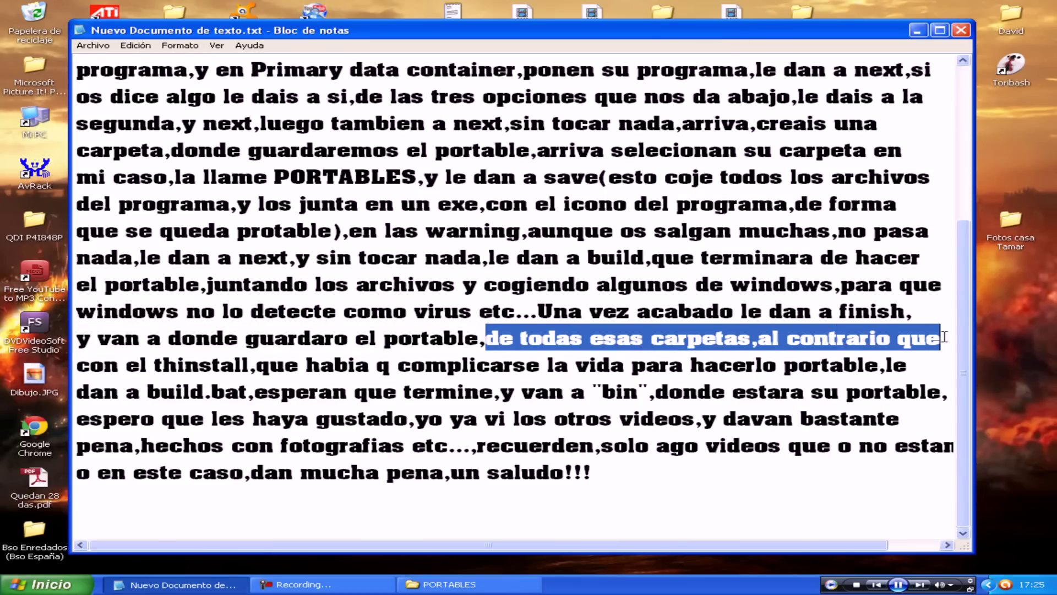
left_click_drag(76, 365, 906, 365)
left_click_drag(79, 395, 252, 397)
Run build.bat from the PORTABLES folder.
left_click(443, 584)
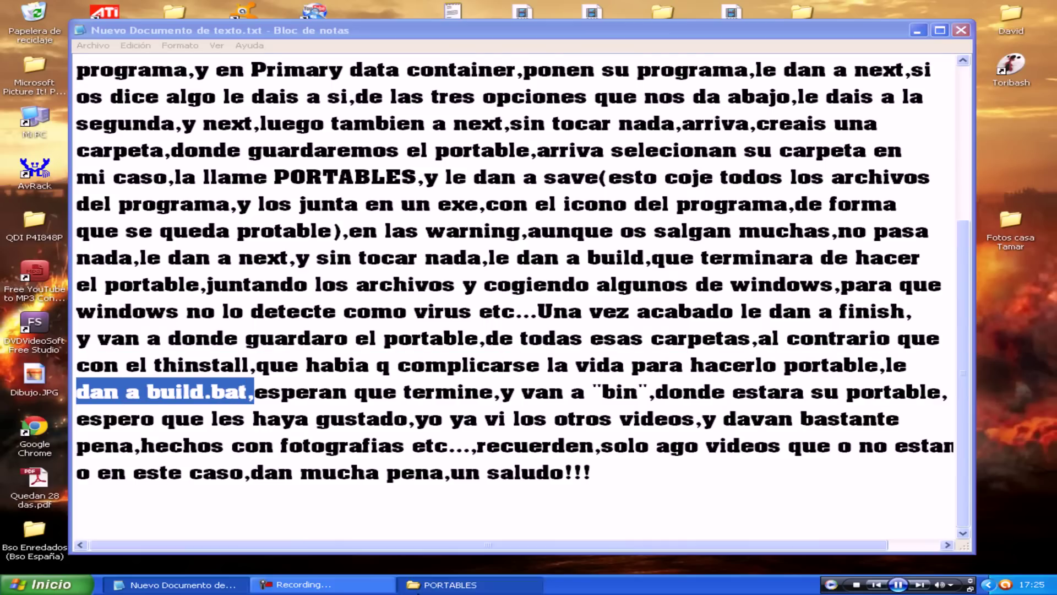
left_click(667, 377)
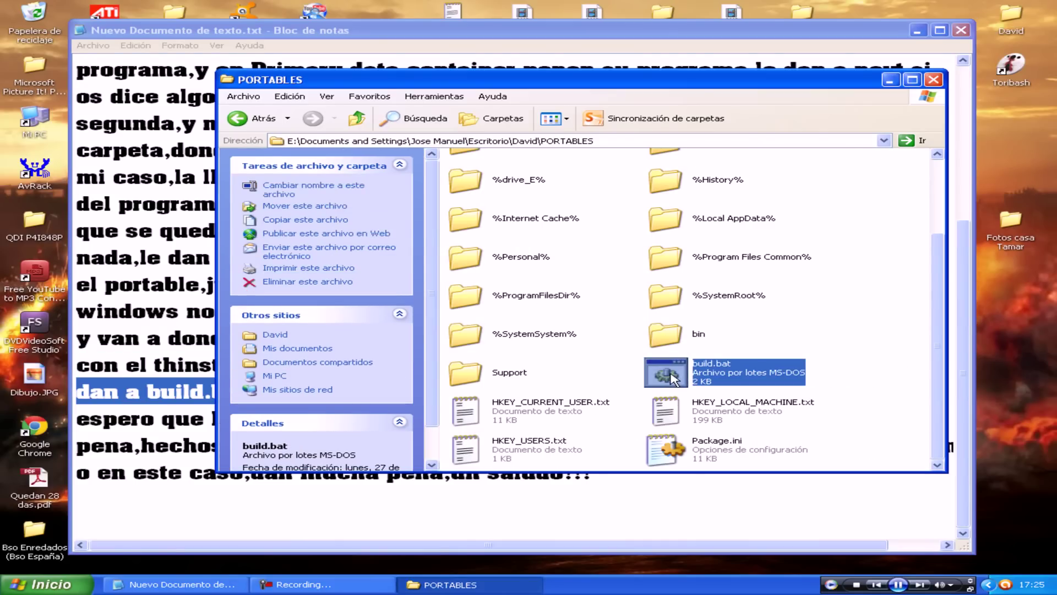
double_click(673, 379)
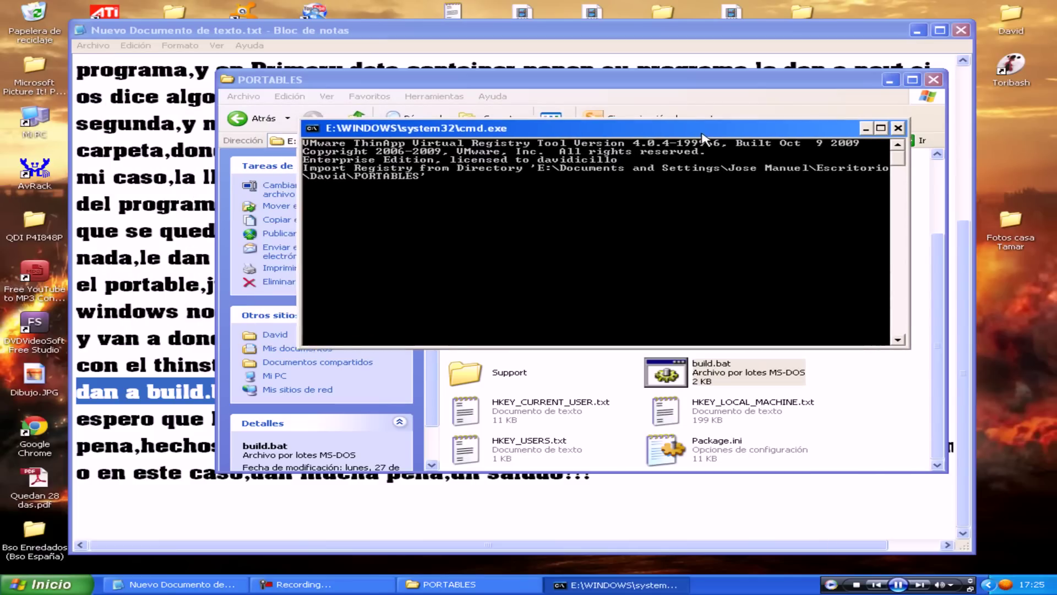
left_click_drag(702, 133, 713, 137)
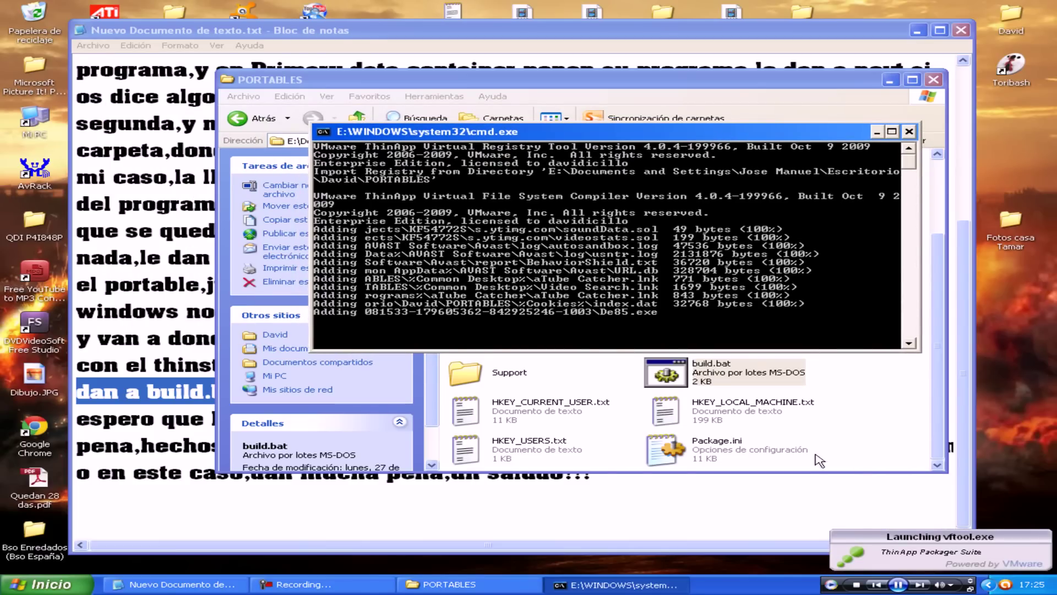
Highlight the notes about waiting for the batch build to end and going to "bin", keeping the console window in view.
left_click(533, 40)
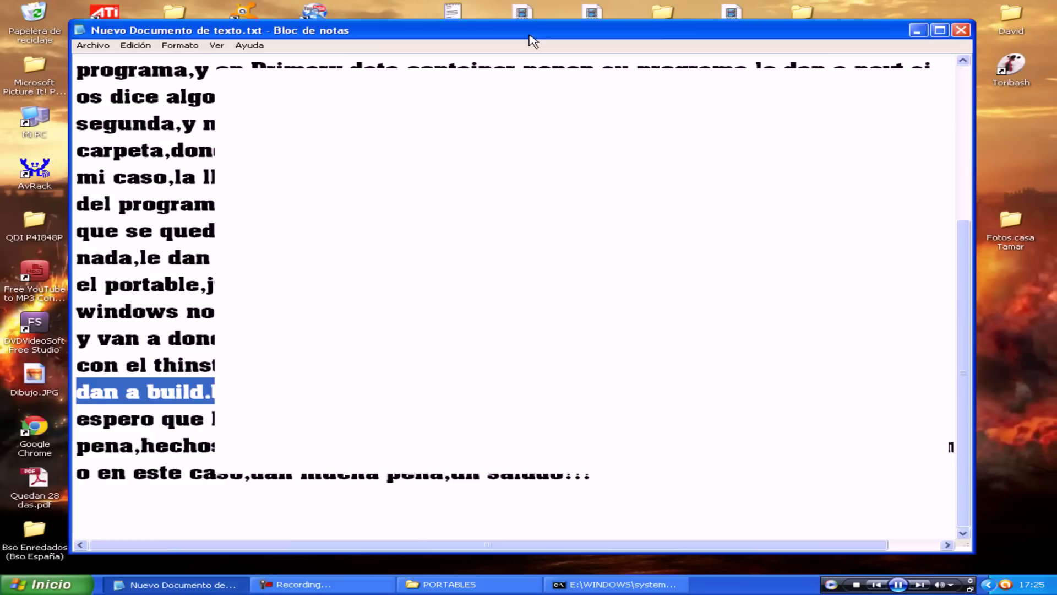
left_click_drag(255, 397, 649, 392)
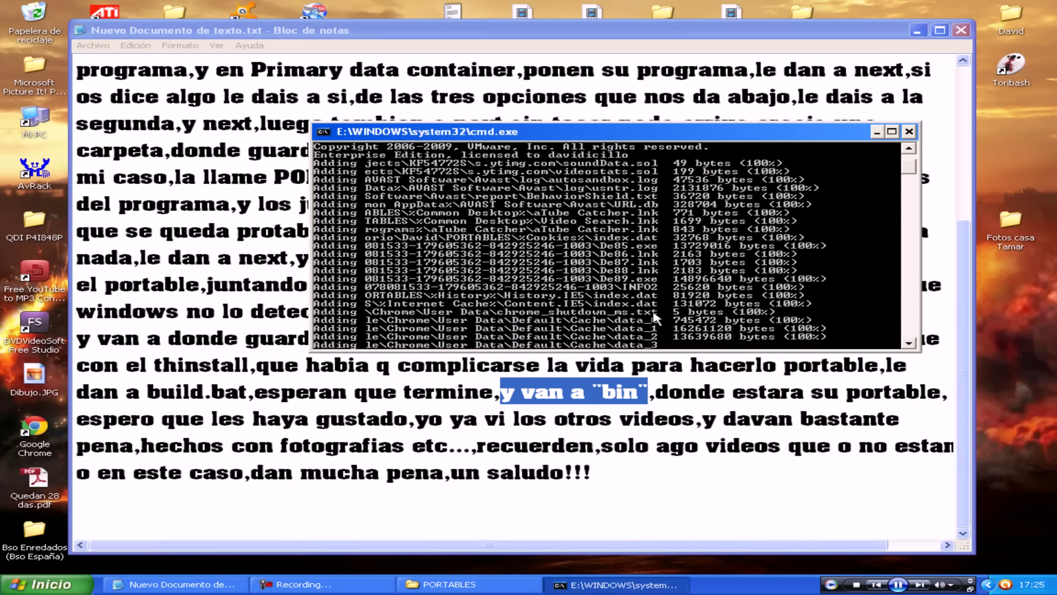
left_click_drag(768, 142, 654, 142)
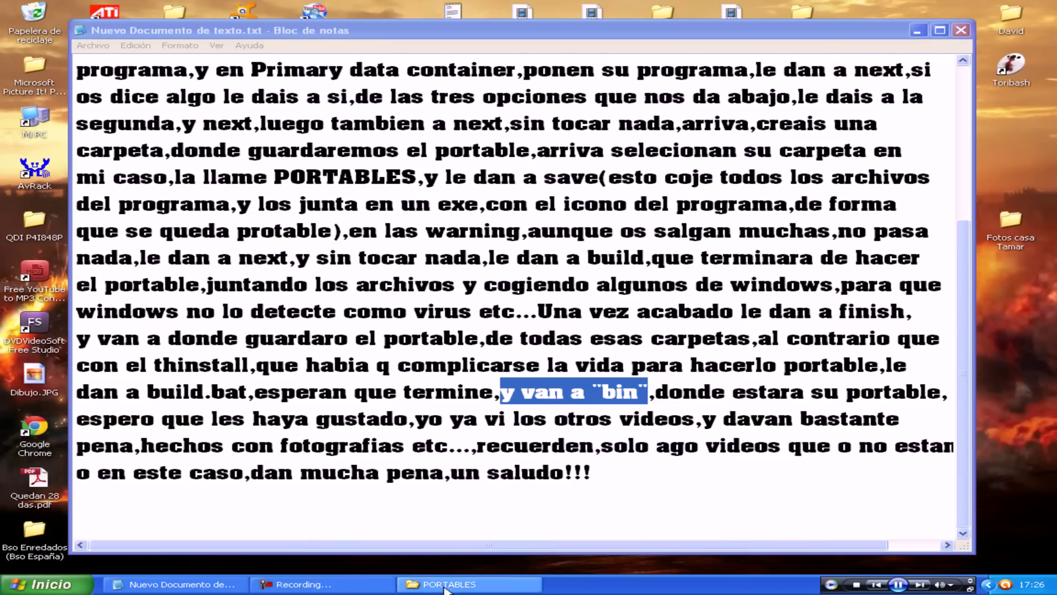
Highlight the "bin" note again, open the bin folder inside PORTABLES to view the portable executable, and return to the notes.
left_click(500, 391)
left_click_drag(501, 391, 637, 392)
key("alt+Tab")
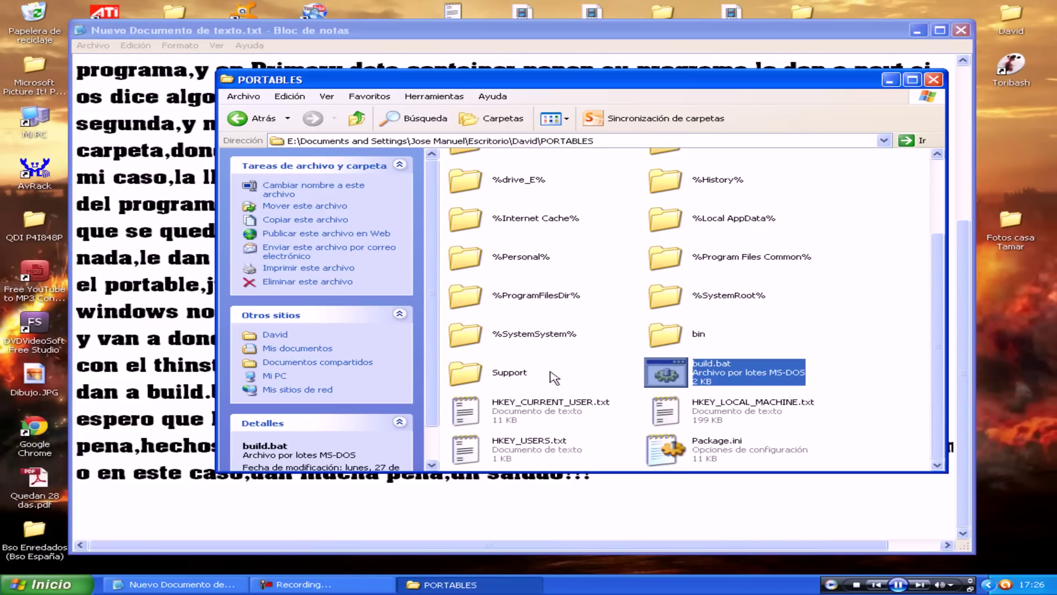
double_click(683, 339)
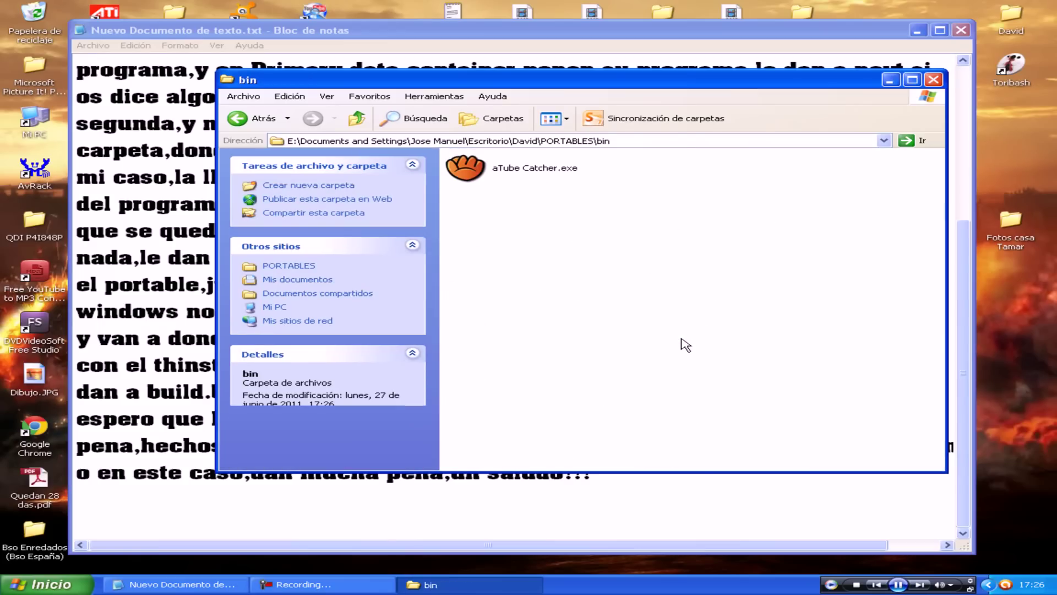
left_click(727, 511)
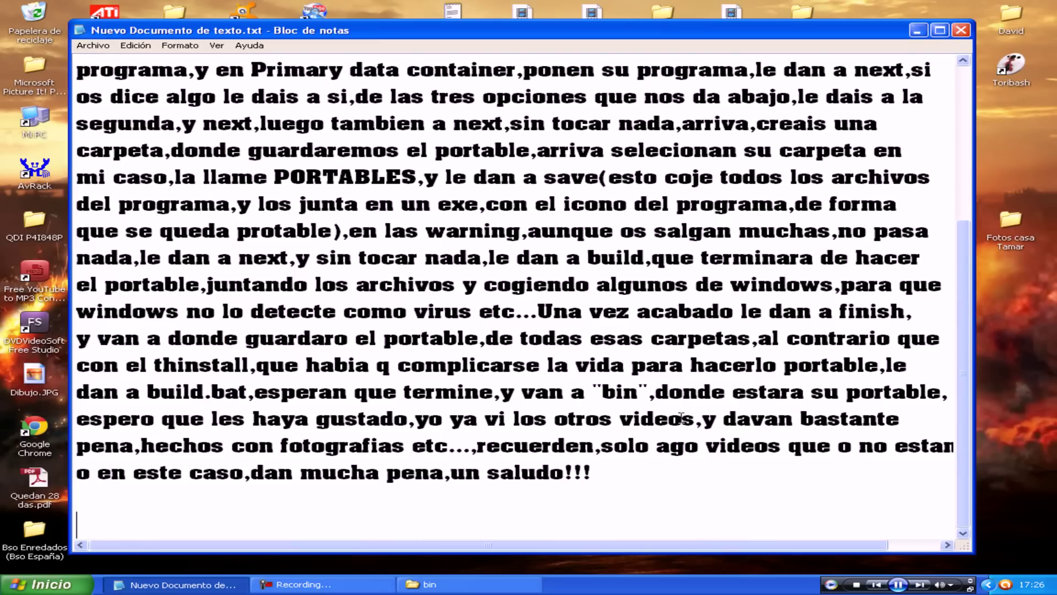
Highlight the notes saying where the portable will be and "espero que les haya gustado", and minimize the notes.
left_click_drag(661, 392, 941, 392)
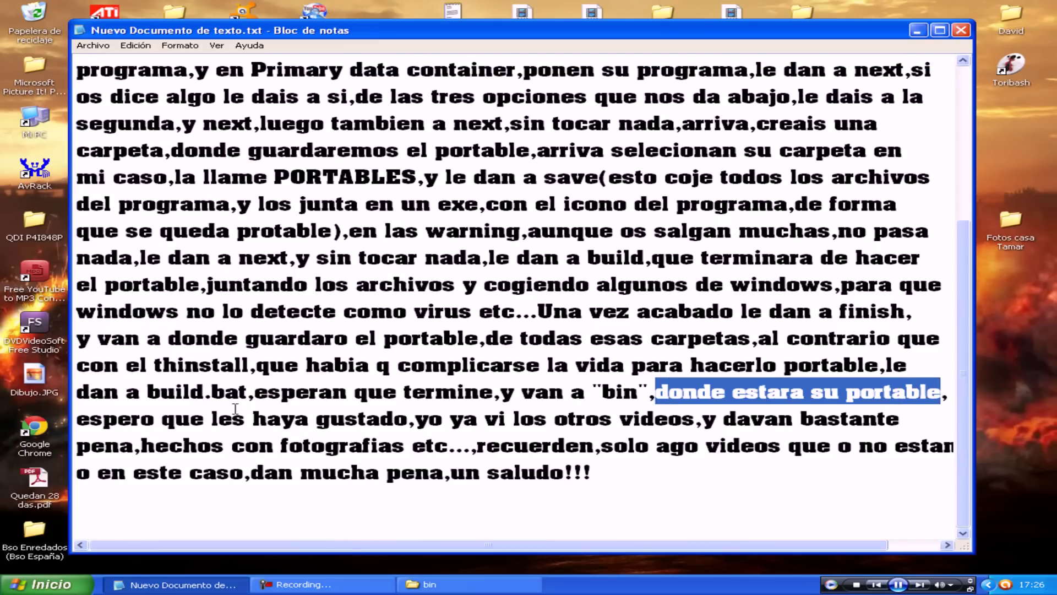
left_click_drag(83, 420, 410, 422)
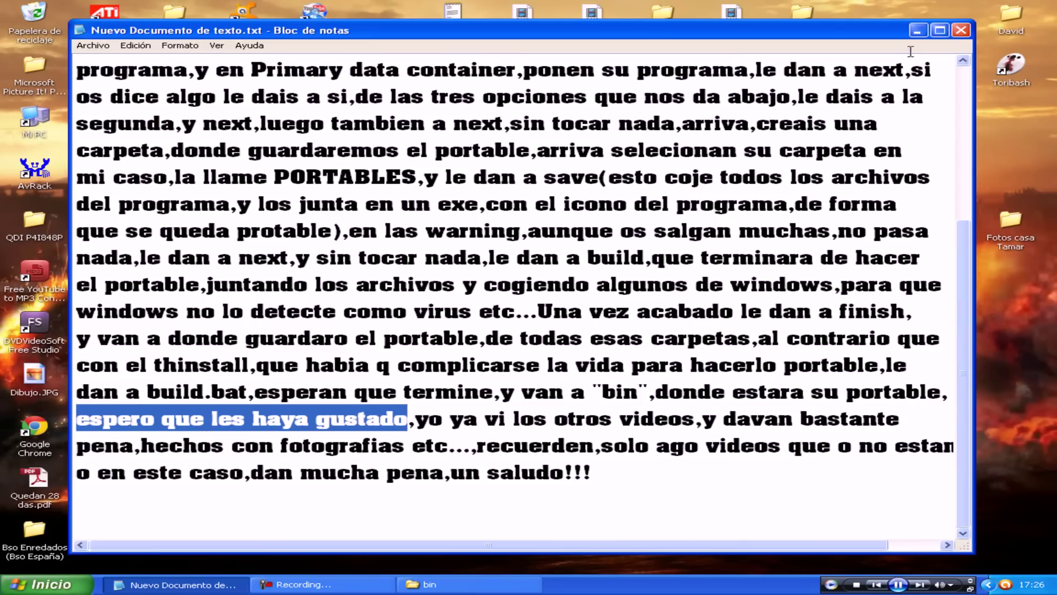
left_click(917, 30)
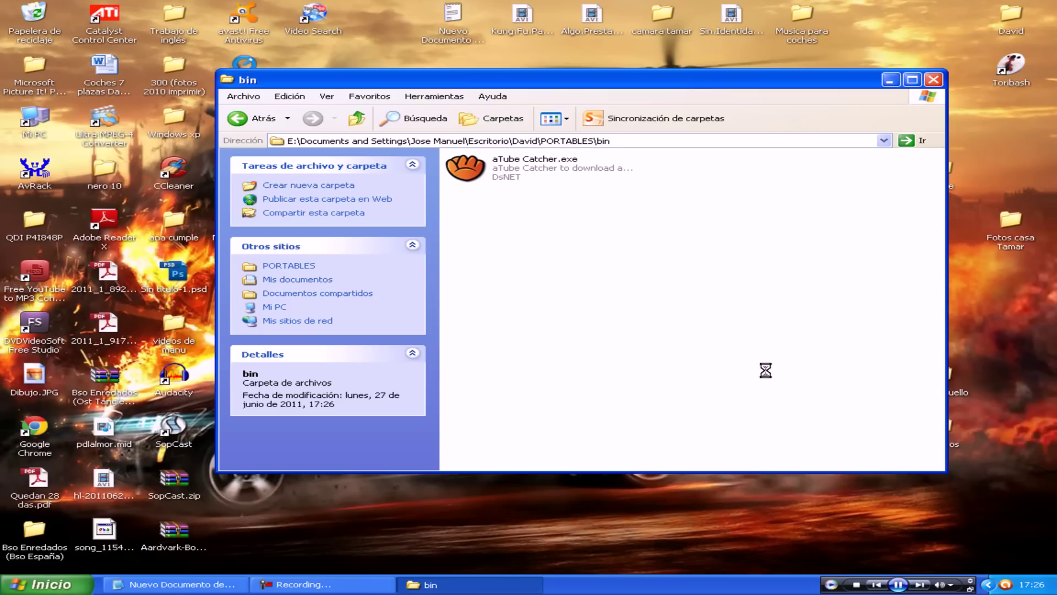
Open the Música folder and add 02 - Helicopter.mp3 to the Windows Media Player's current playlist.
double_click(1016, 25)
left_click(739, 297)
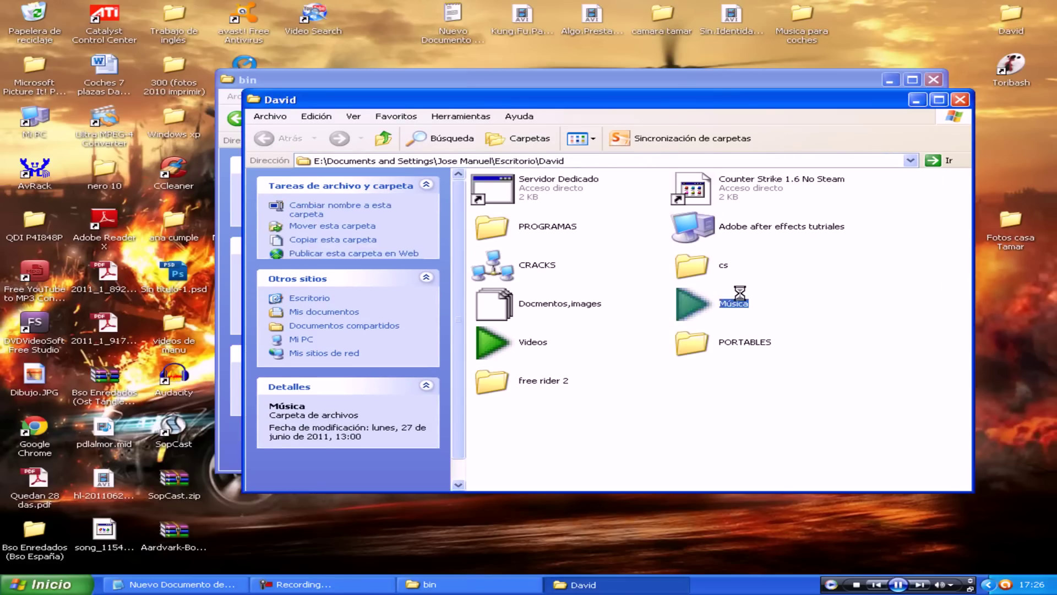
double_click(739, 297)
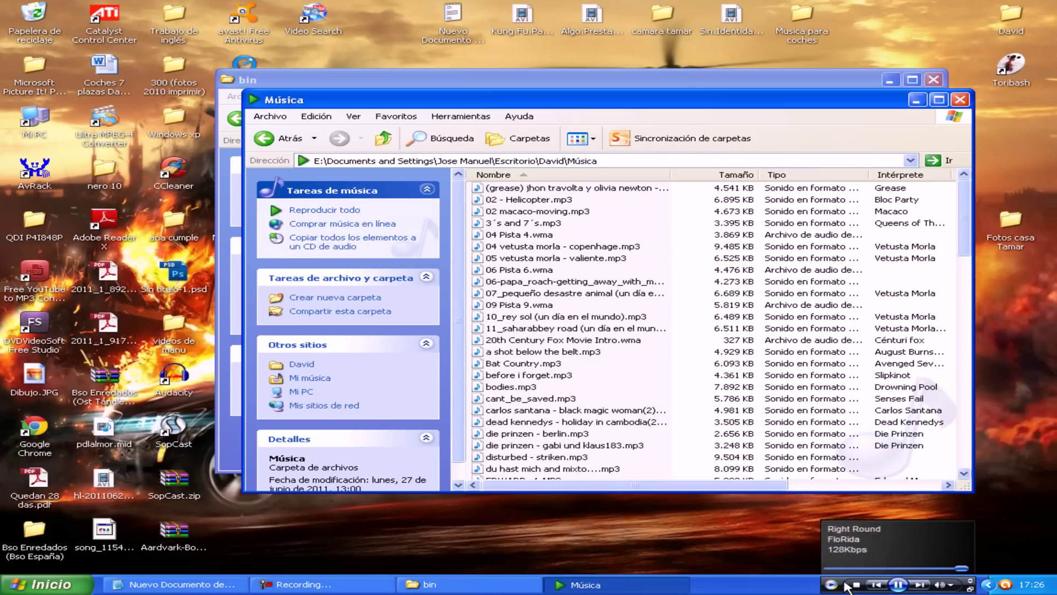
left_click(847, 585)
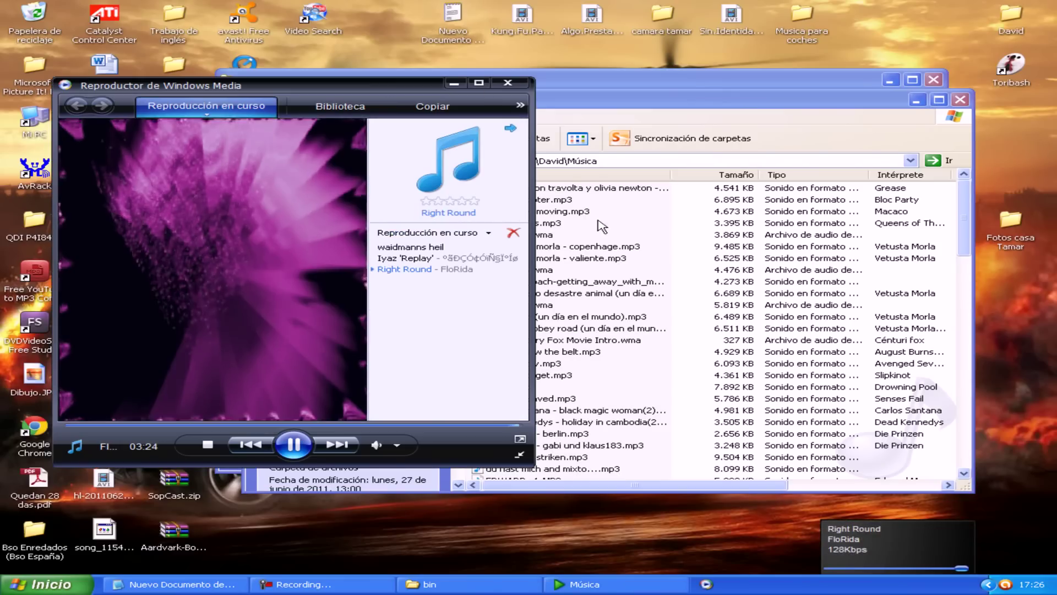
left_click_drag(625, 102, 705, 97)
left_click_drag(709, 192, 392, 286)
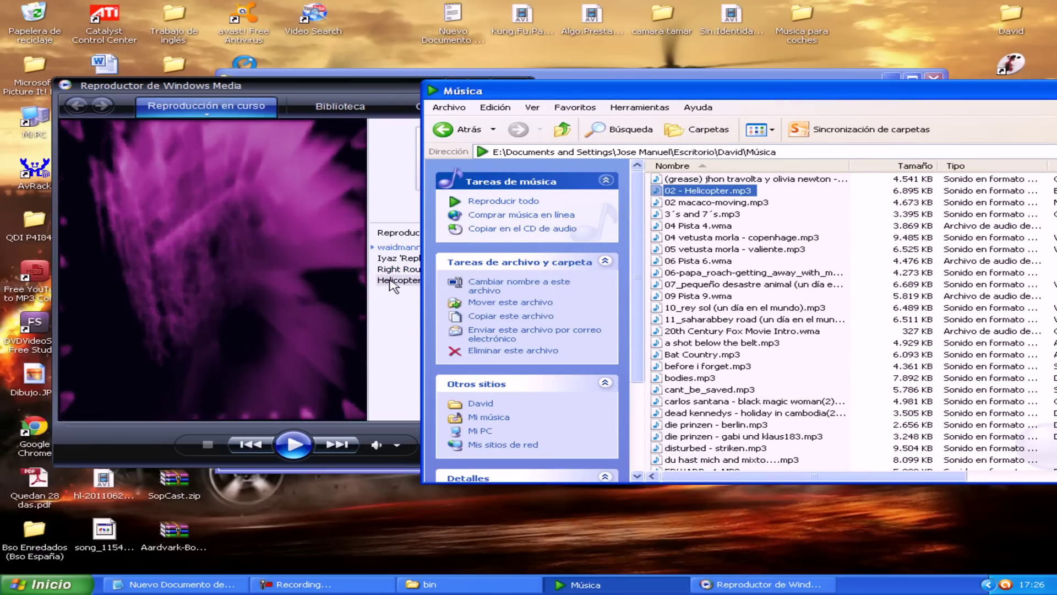
Play Helicopter from the playlist, close the Música folder, and shrink the player back to the taskbar.
double_click(392, 285)
left_click_drag(716, 91, 520, 115)
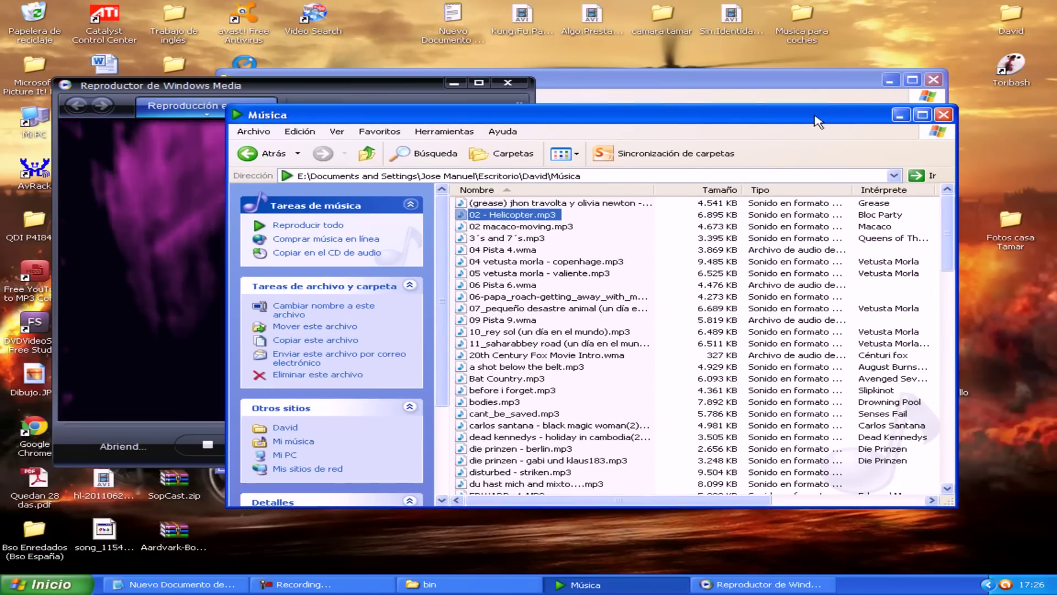
left_click(944, 114)
left_click(460, 76)
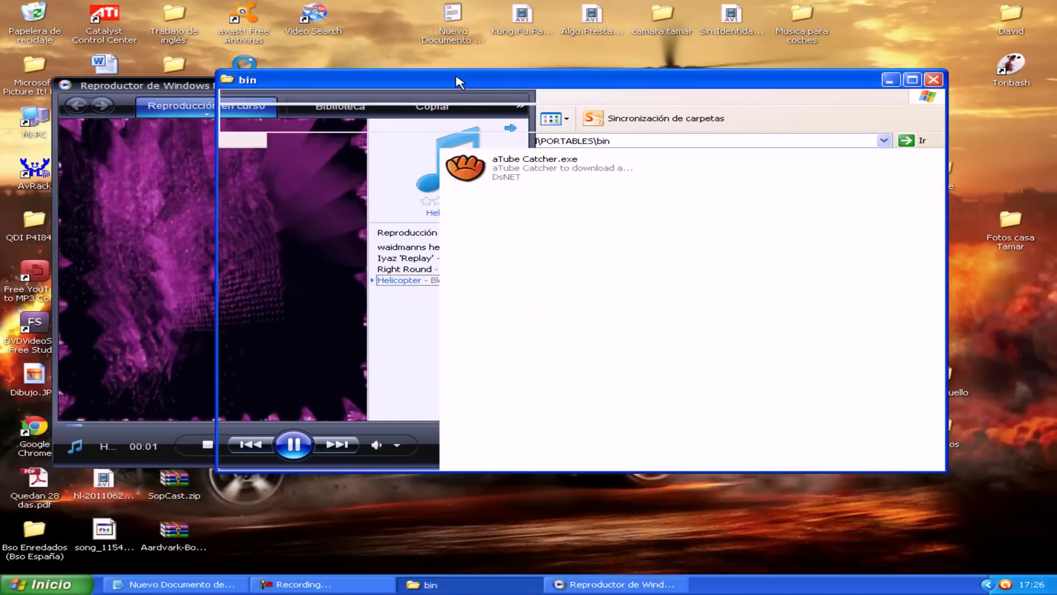
left_click(132, 264)
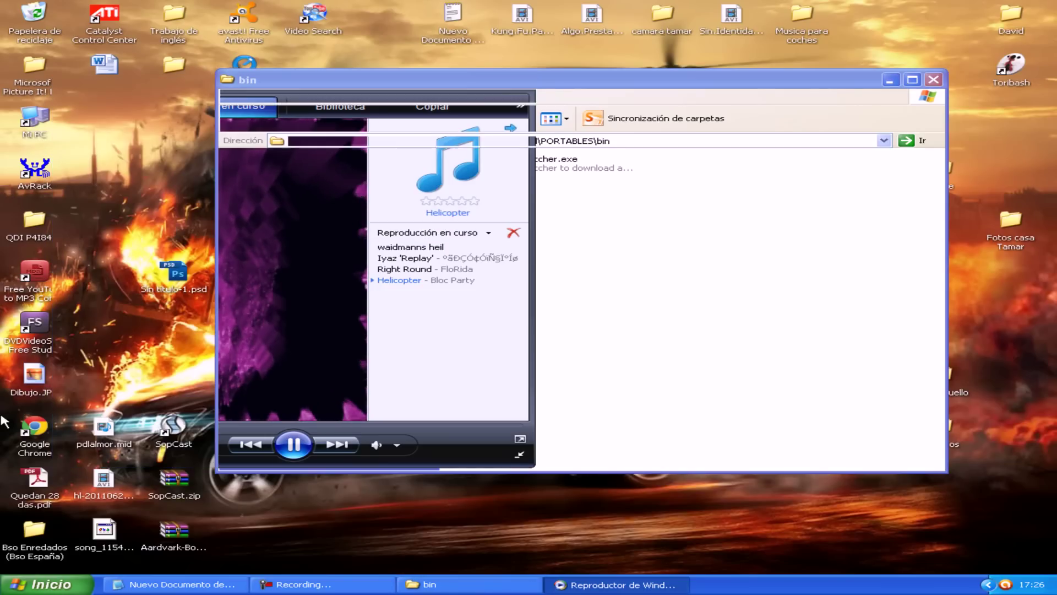
Open "Agregar o quitar programas" from the Control Panel and close the Control Panel window.
left_click(47, 584)
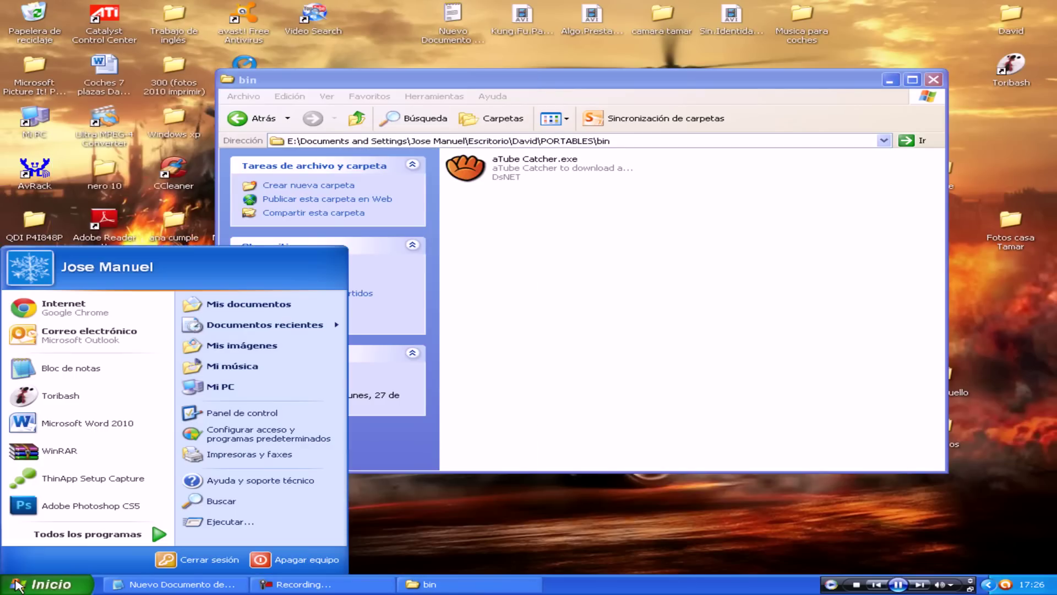
left_click(224, 414)
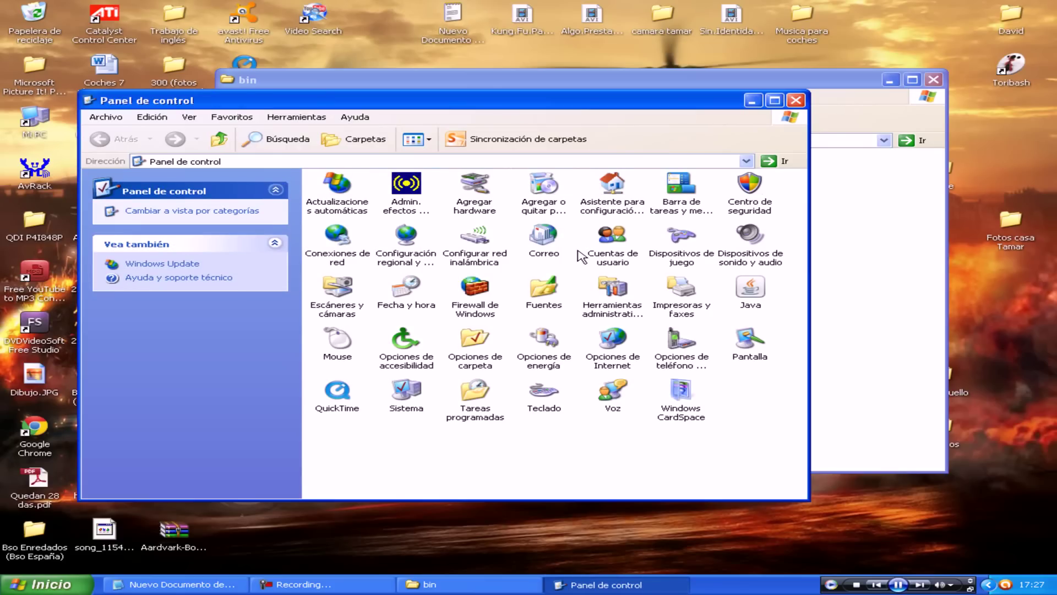
double_click(533, 192)
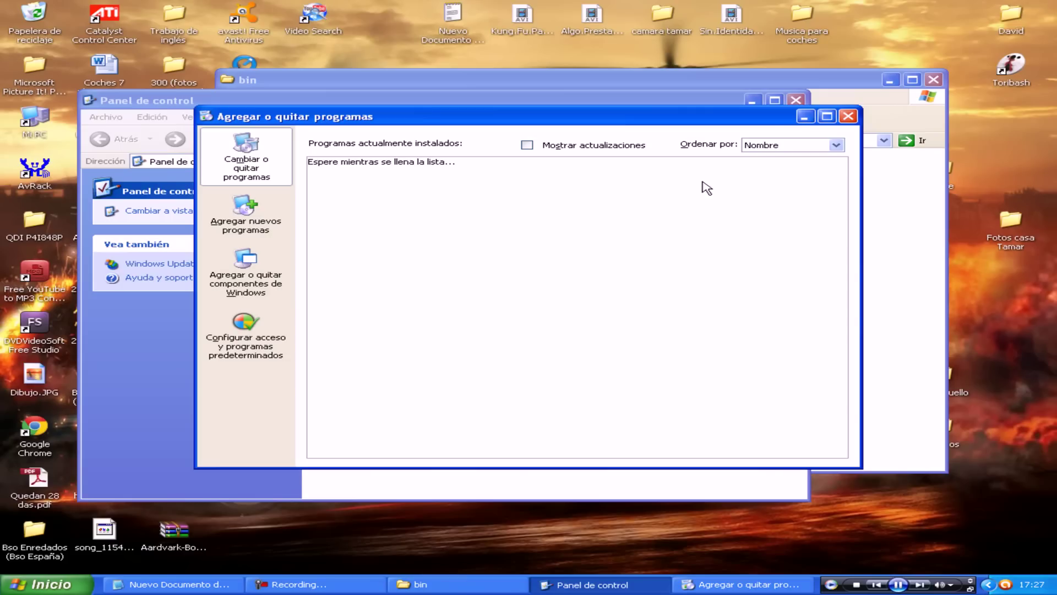
left_click(795, 100)
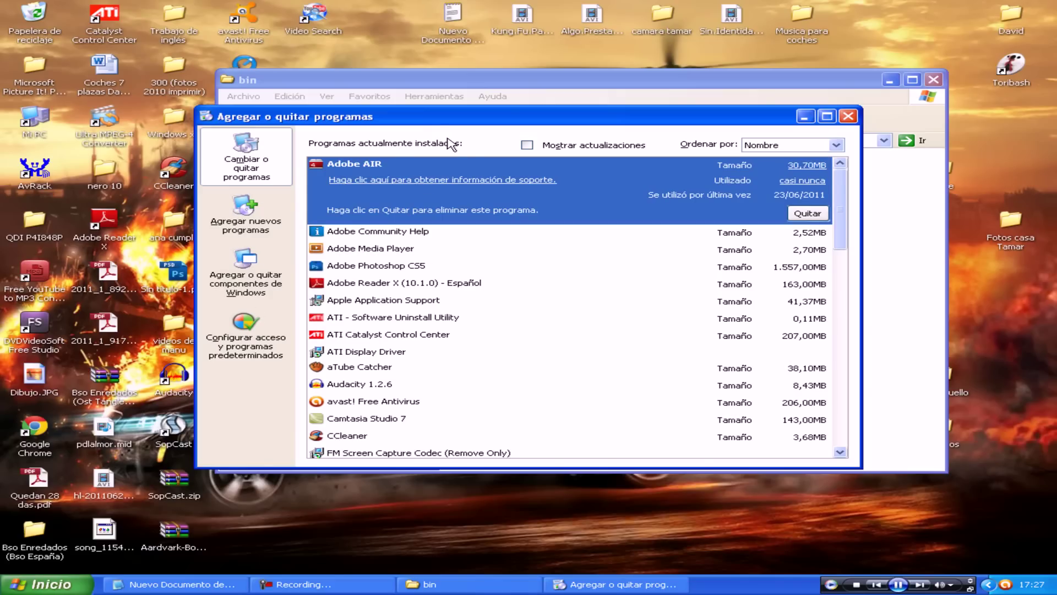
Uninstall aTube Catcher from the installed programs list and close the uninstaller.
left_click(362, 368)
left_click(807, 366)
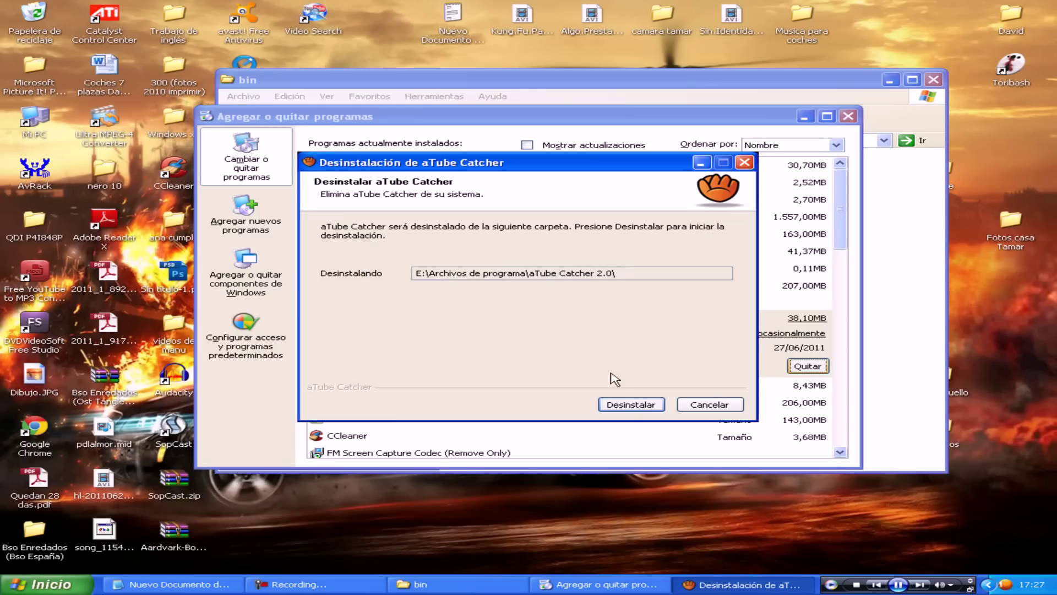
left_click(630, 404)
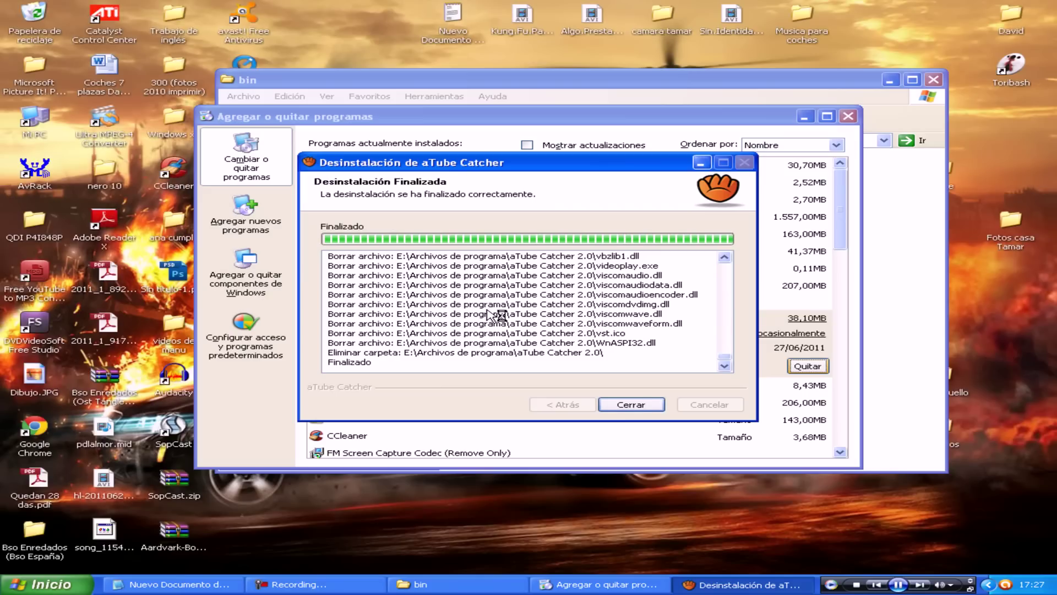
left_click(624, 408)
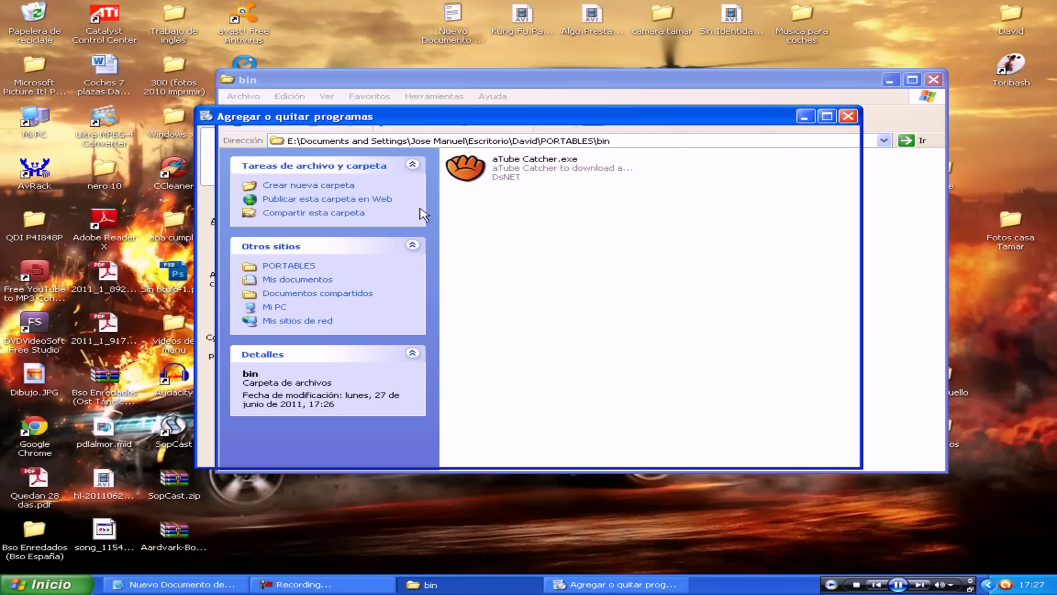
Check the installed programs list for aTube Catcher around Audacity, avast! and CCleaner, and close the list.
mouse_move(839, 220)
left_mouse_down()
mouse_move(839, 330)
mouse_move(838, 217)
left_mouse_up()
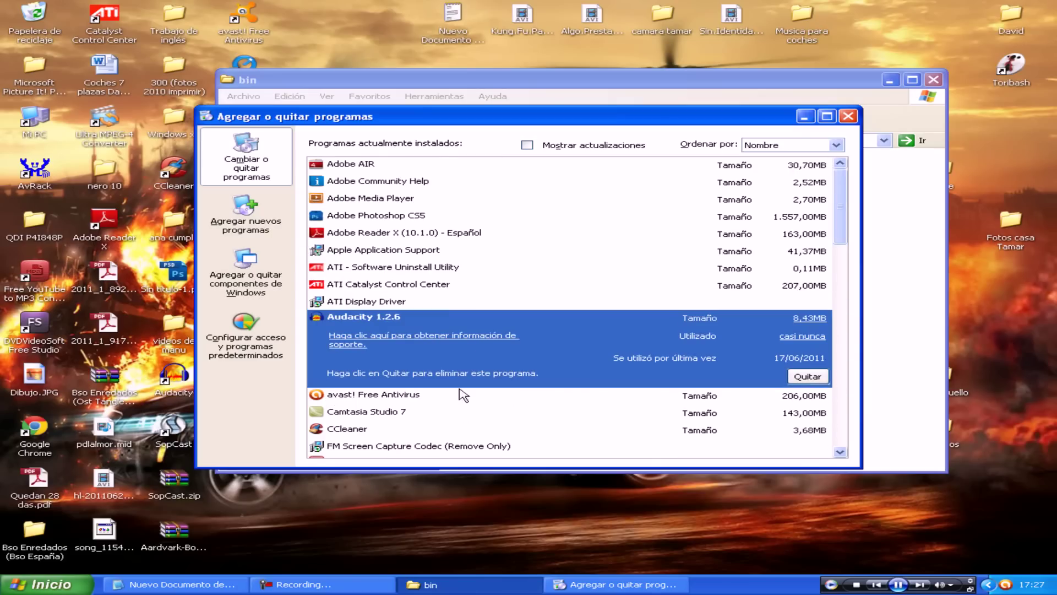
left_click(337, 400)
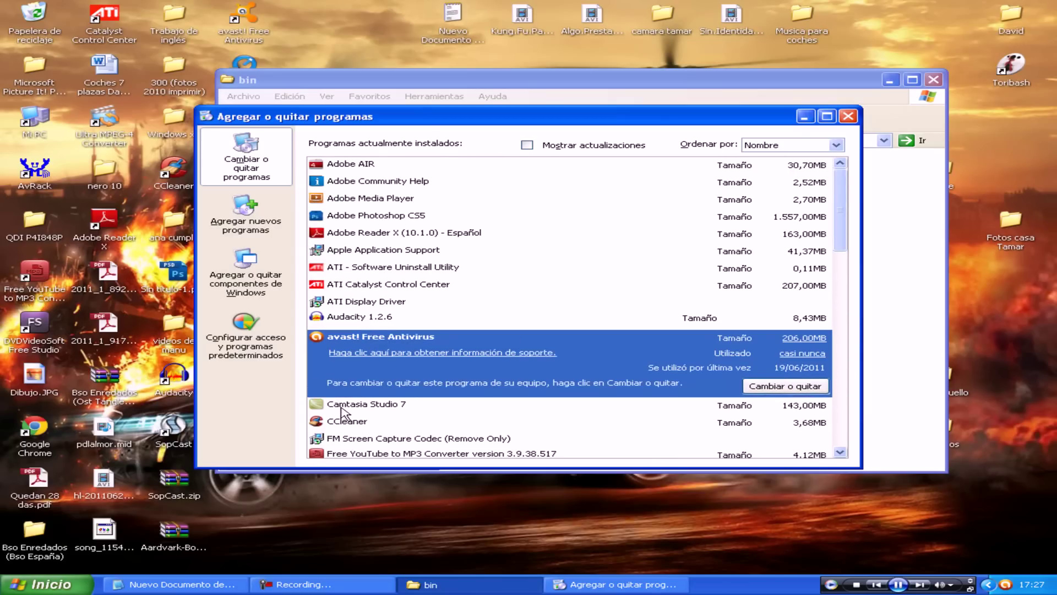
left_click(341, 422)
left_click(848, 116)
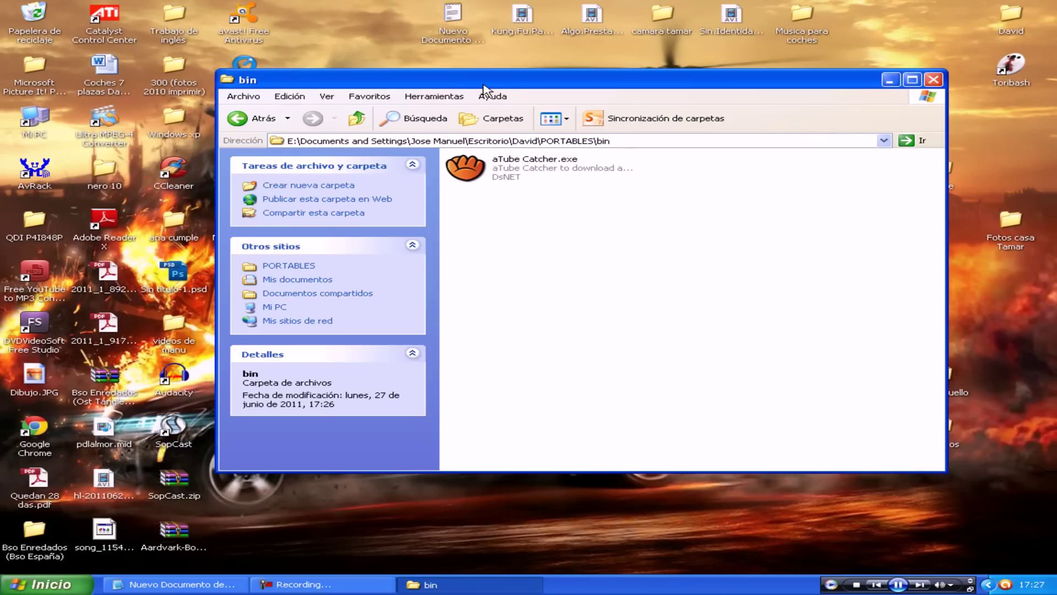
Move the bin window aside and look through all programs in the Start menu for aTube Catcher.
left_click_drag(485, 88, 724, 118)
left_click(47, 583)
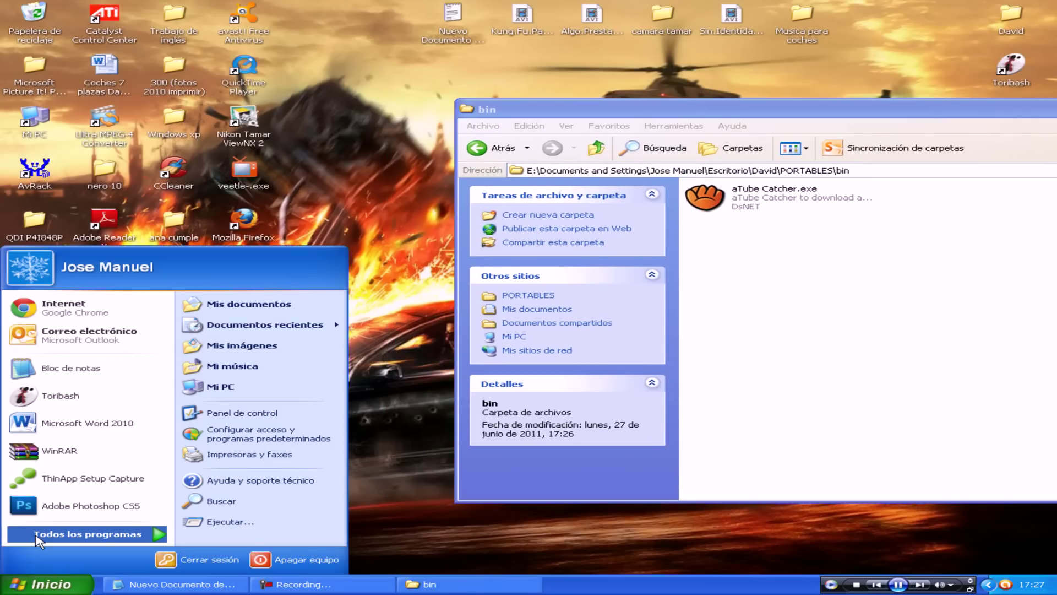
left_click(38, 536)
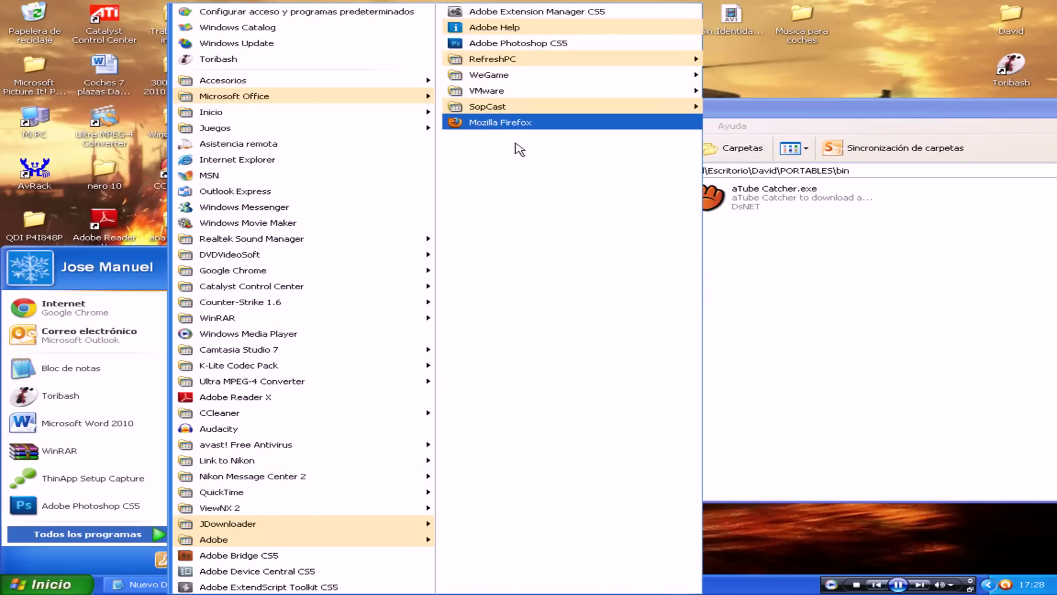
left_click(781, 113)
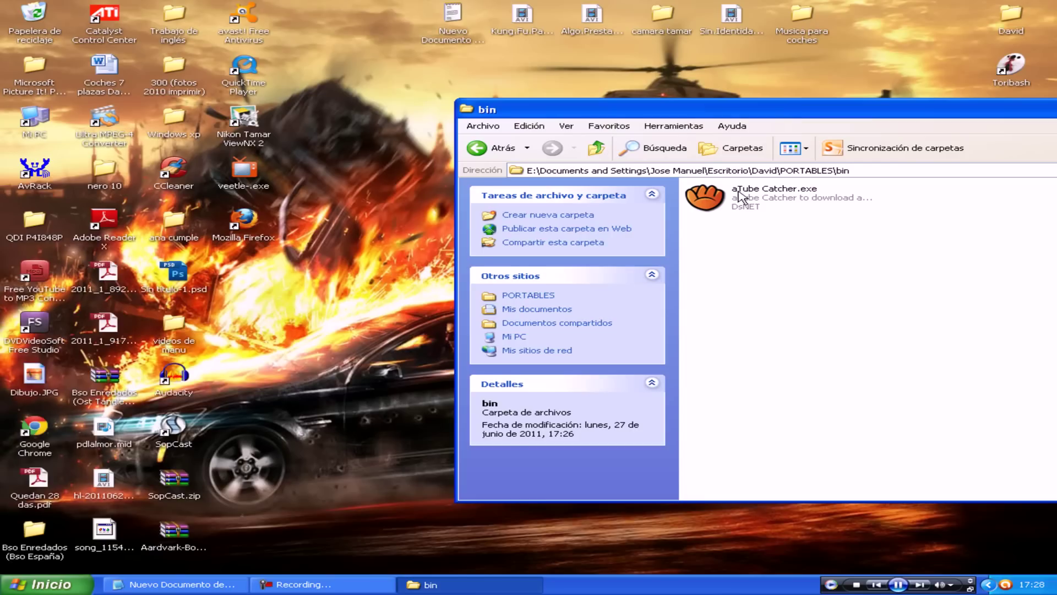
Move the portable aTube Catcher.exe from the bin folder to the desktop and close the bin window.
left_click(707, 197)
left_click_drag(316, 364, 315, 362)
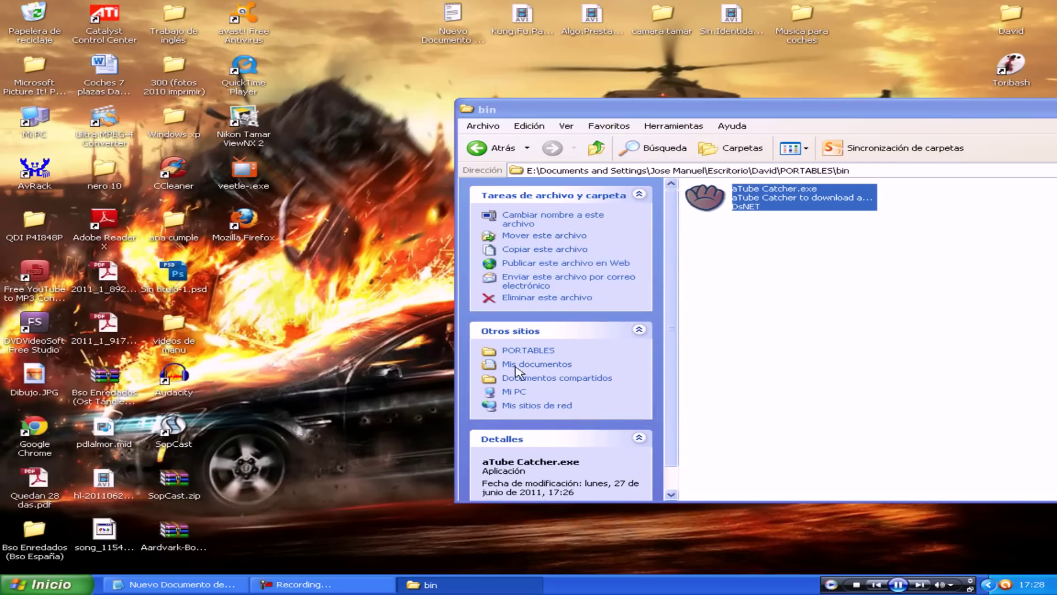
left_click_drag(714, 115, 453, 125)
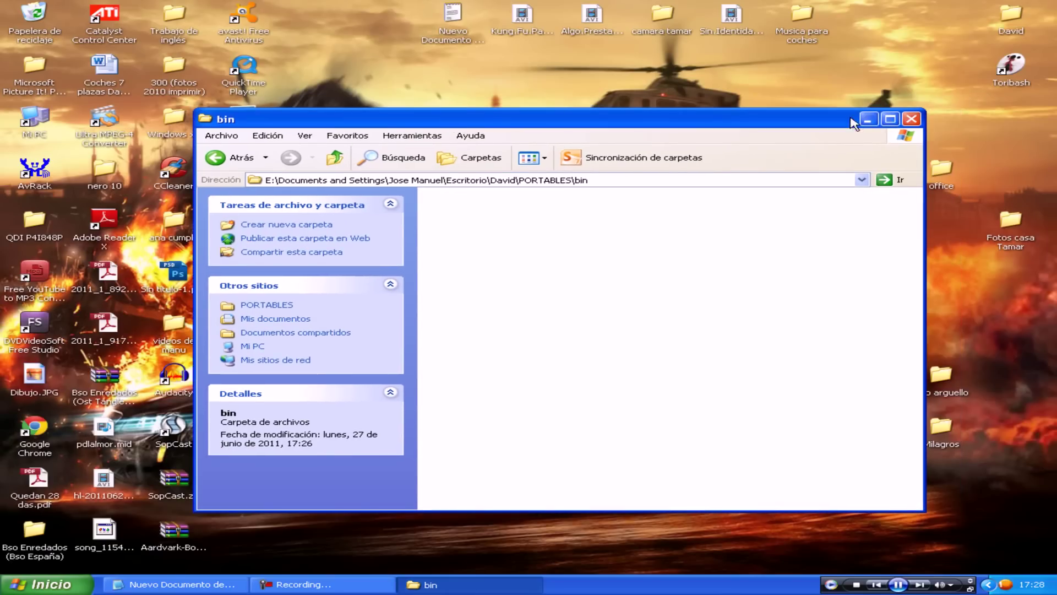
left_click(912, 118)
Test the portable aTube Catcher.exe by launching it from the desktop, moving its window around, and closing it.
double_click(302, 343)
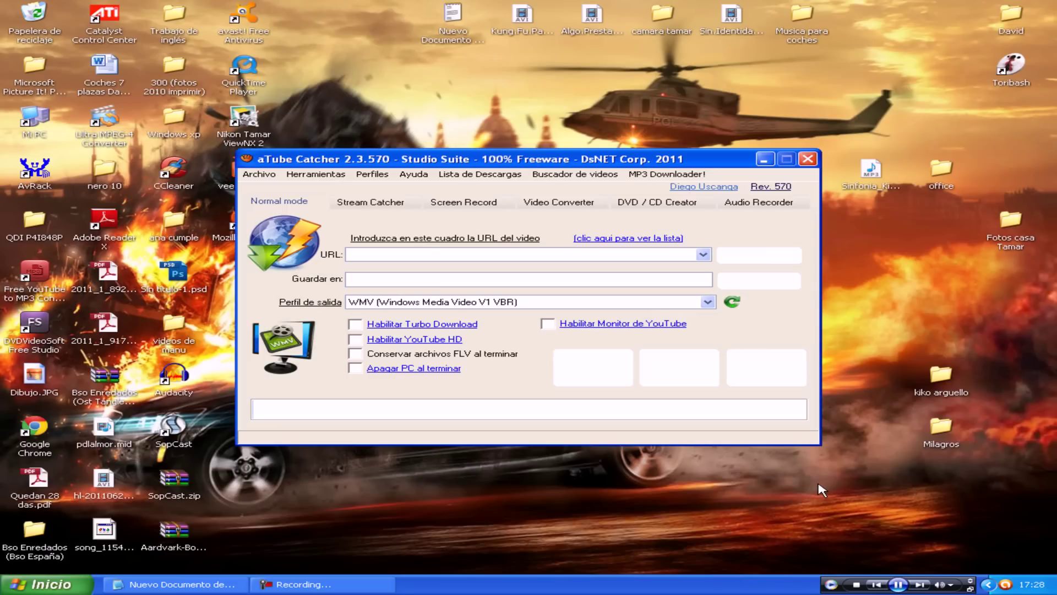
left_click_drag(481, 166, 459, 144)
mouse_move(705, 142)
left_mouse_down()
mouse_move(827, 128)
mouse_move(874, 168)
mouse_move(690, 128)
left_mouse_up()
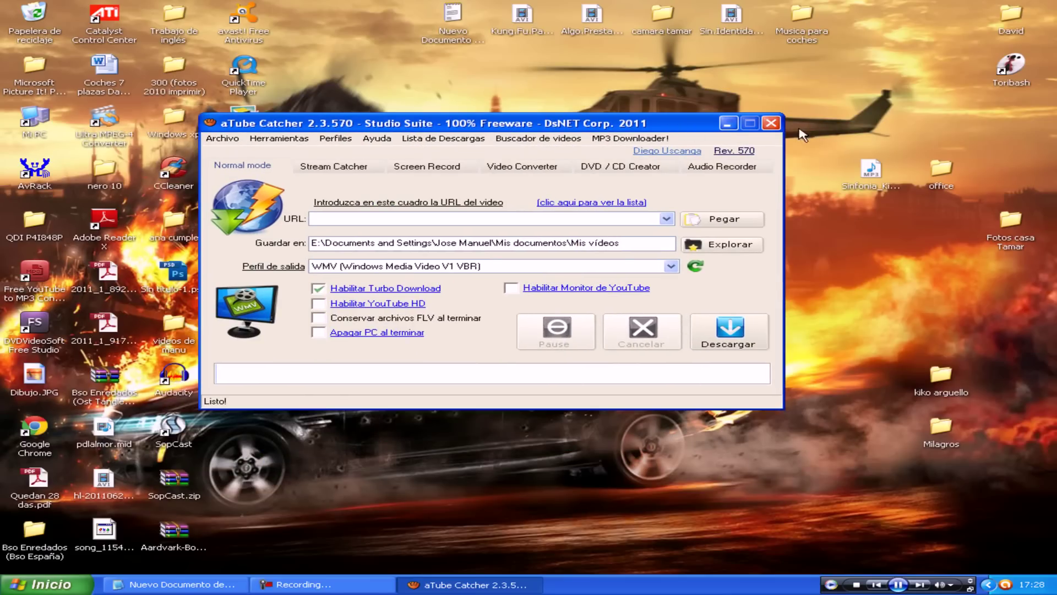
left_click(771, 123)
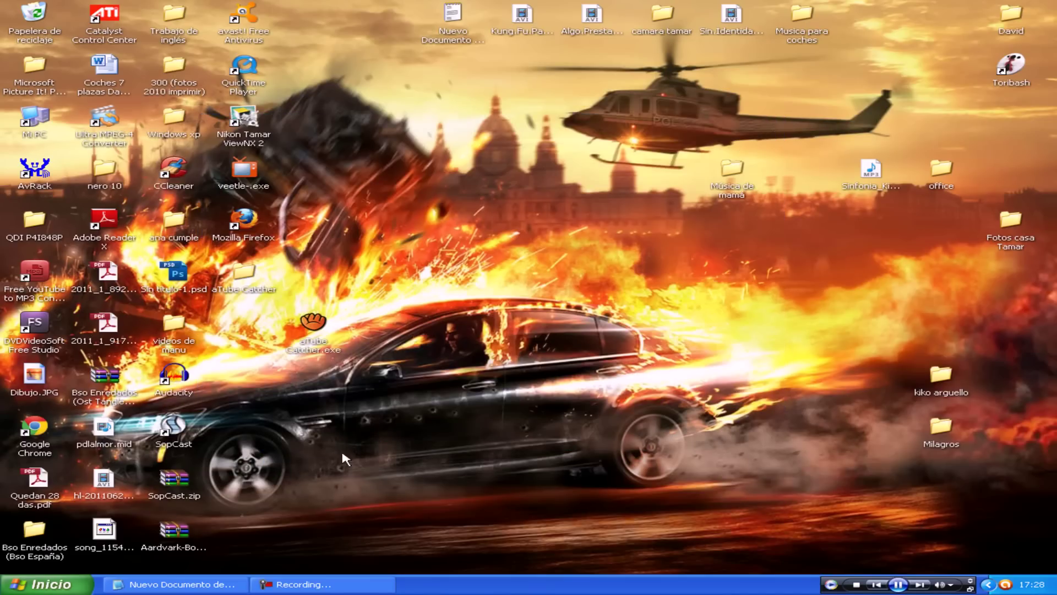
Restore the notes and highlight the closing remarks from the comment on other videos down to the last line.
left_click(191, 587)
left_click_drag(418, 426, 907, 421)
left_click(692, 421)
left_click_drag(77, 447, 969, 454)
left_click_drag(79, 472, 456, 472)
Append a long row of exclamation marks after "un saludo" at the end of the notes.
left_click(683, 472)
type("!!!!!!!!!!!!!!!!!!!!!!!!!")
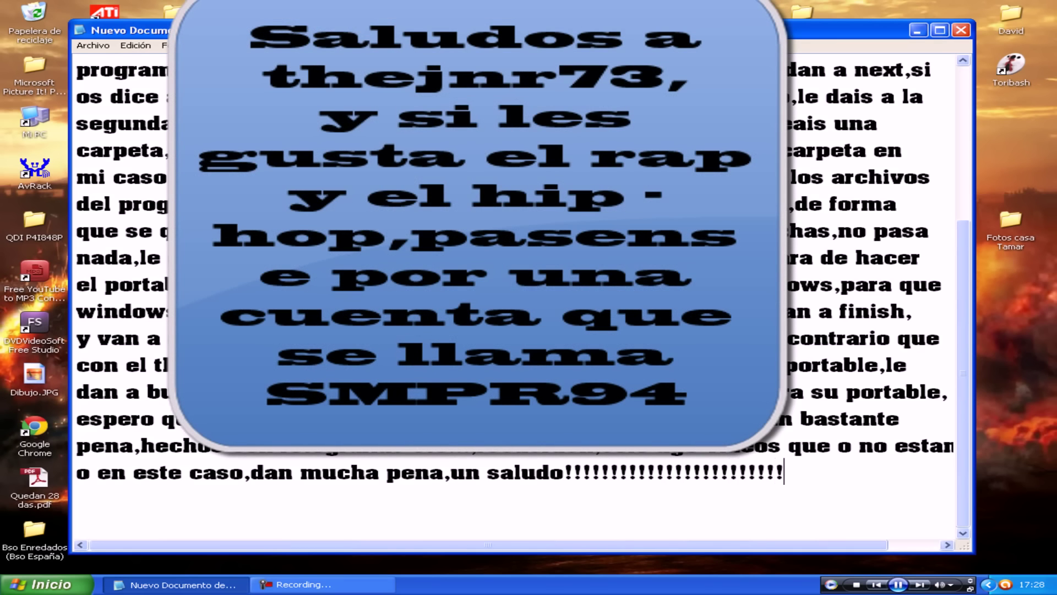
key("F10")
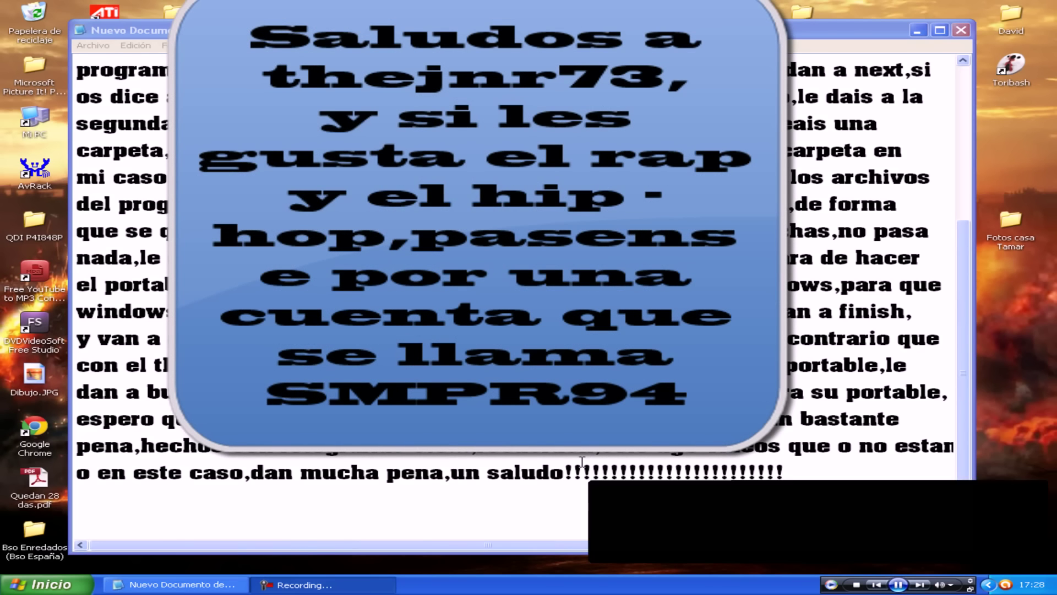